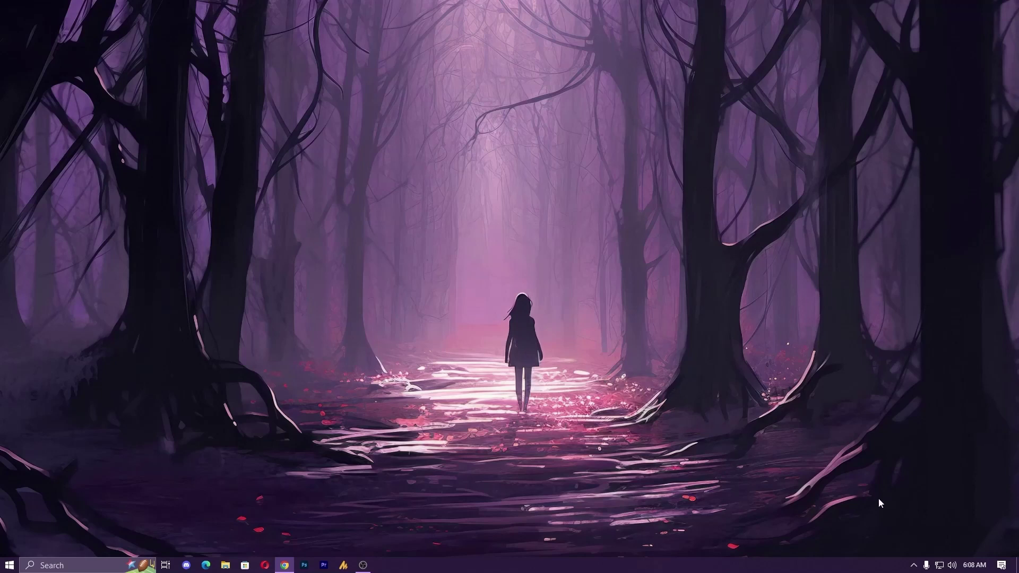
Open MSI Afterburner from the hidden tray icons to show the GTX 1060 readout: 1556 MHz, 4006 MHz, 45 °C.
{"action": "left_click", "coordinate": [913, 566]}
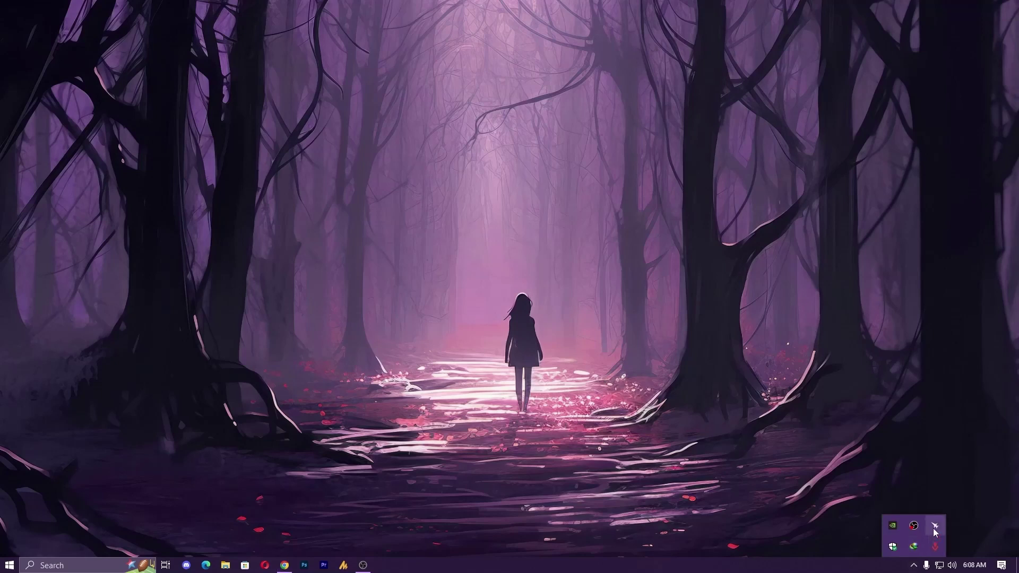
{"action": "left_click", "coordinate": [934, 527]}
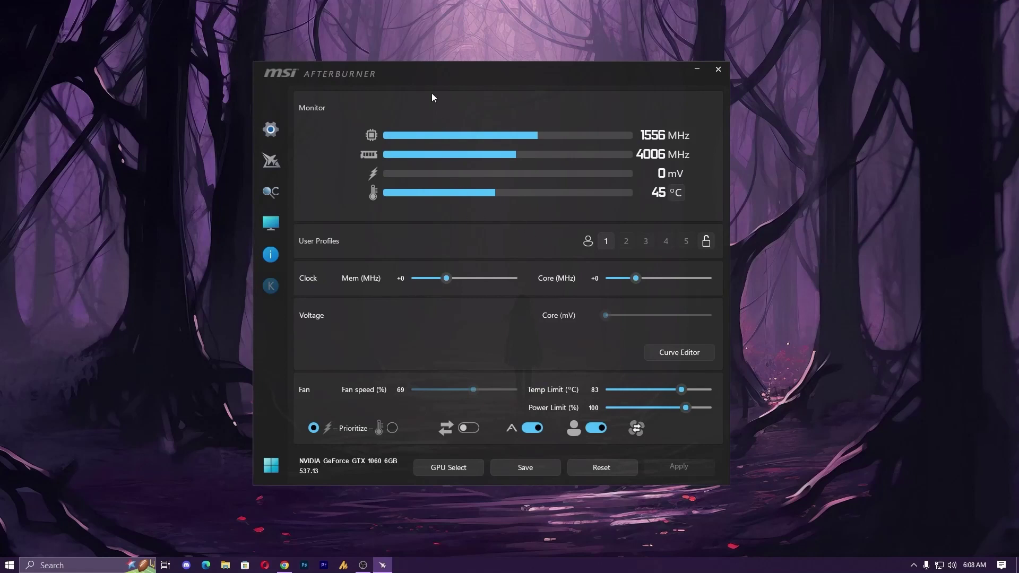
{"action": "left_click_drag", "start_coordinate": [428, 74], "coordinate": [458, 68]}
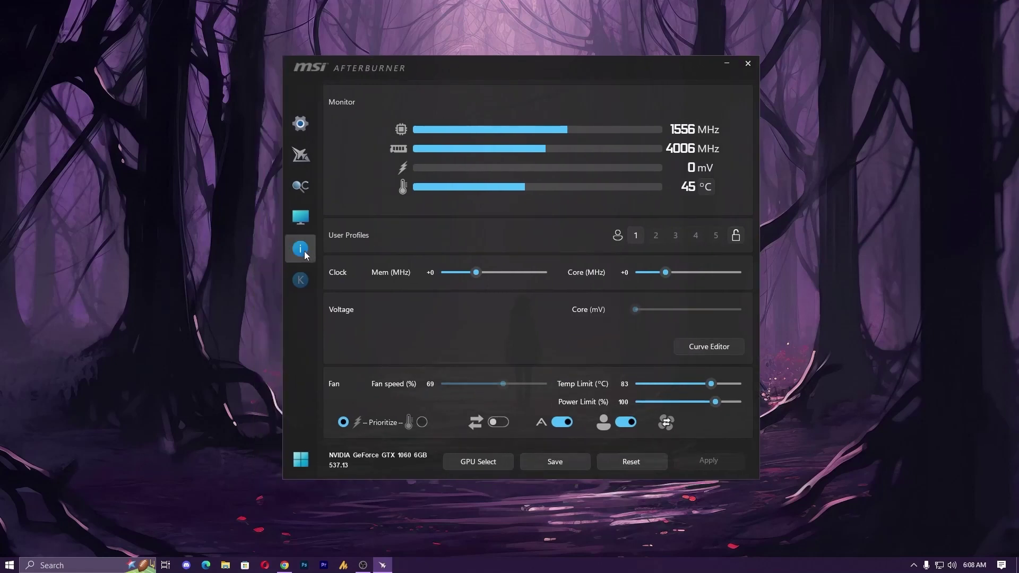
{"action": "left_click", "coordinate": [301, 217]}
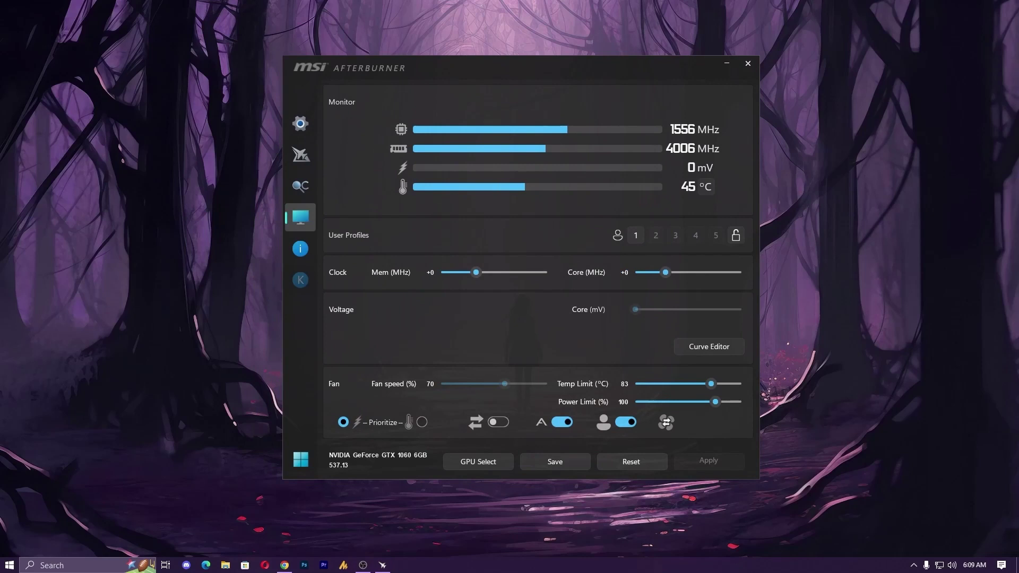
Position the hardware monitor graphs window to the right of the main Afterburner panel.
{"action": "left_click_drag", "start_coordinate": [864, 112], "coordinate": [651, 45]}
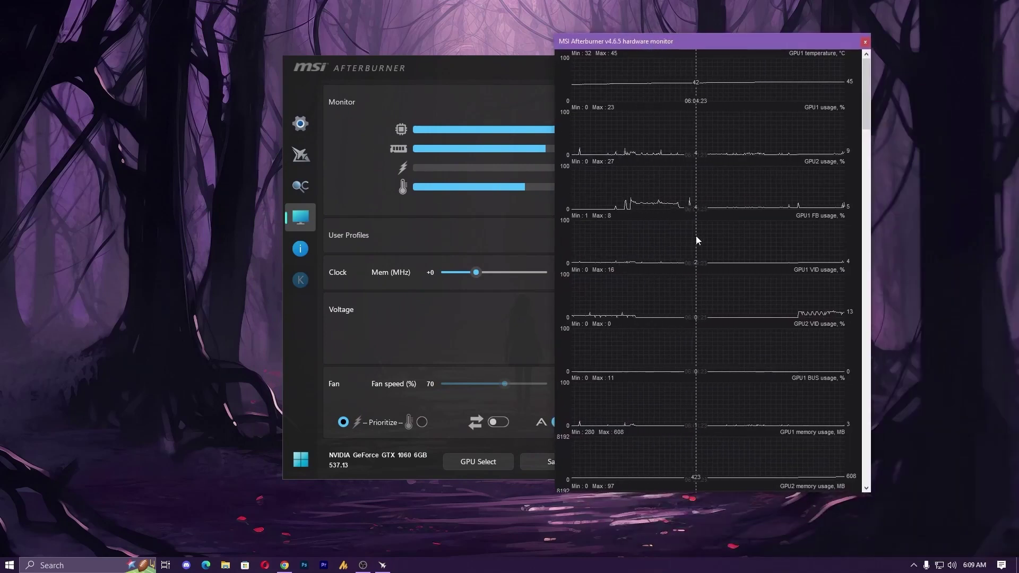
{"action": "scroll", "coordinate": [708, 260], "scroll_direction": "down", "scroll_amount": 1}
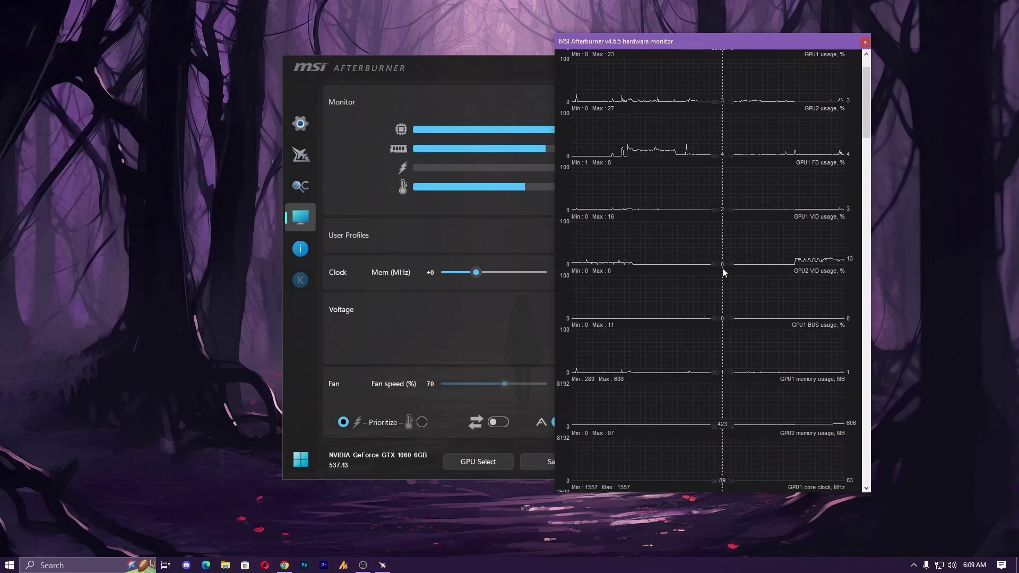
{"action": "scroll", "coordinate": [727, 278], "scroll_direction": "down", "scroll_amount": 3}
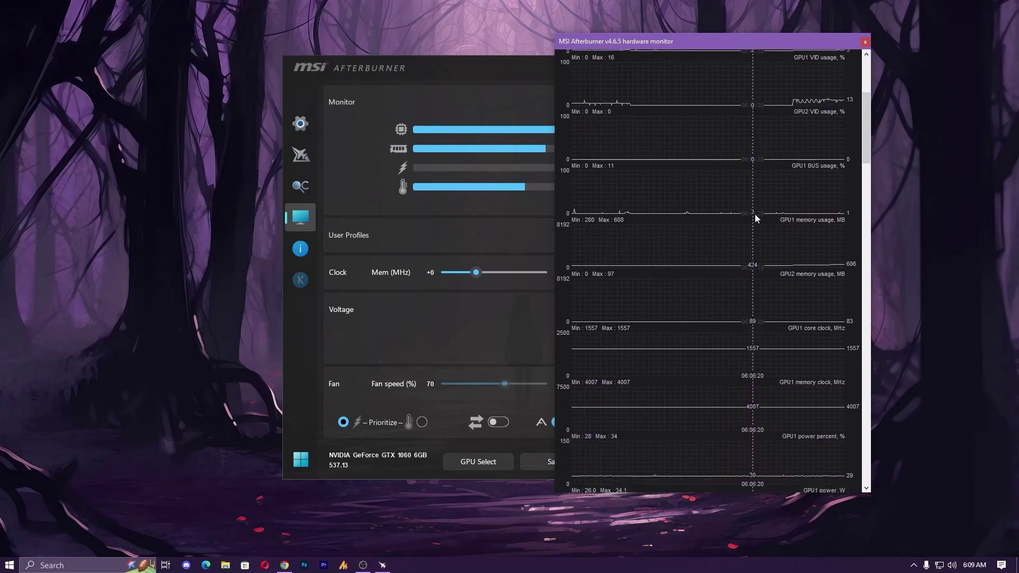
{"action": "left_click_drag", "start_coordinate": [737, 42], "coordinate": [840, 49]}
{"action": "left_click_drag", "start_coordinate": [591, 65], "coordinate": [472, 67]}
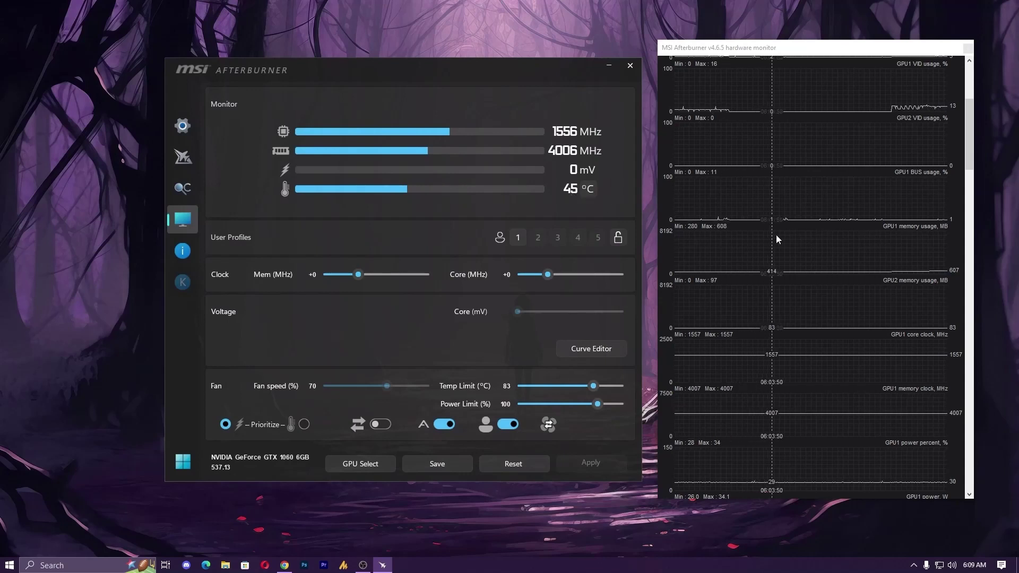
Scroll the monitor graphs down to the per-core CPU temperature and CPU usage readings.
{"action": "scroll", "coordinate": [805, 289], "scroll_direction": "down", "scroll_amount": 5}
{"action": "scroll", "coordinate": [807, 362], "scroll_direction": "down", "scroll_amount": 6}
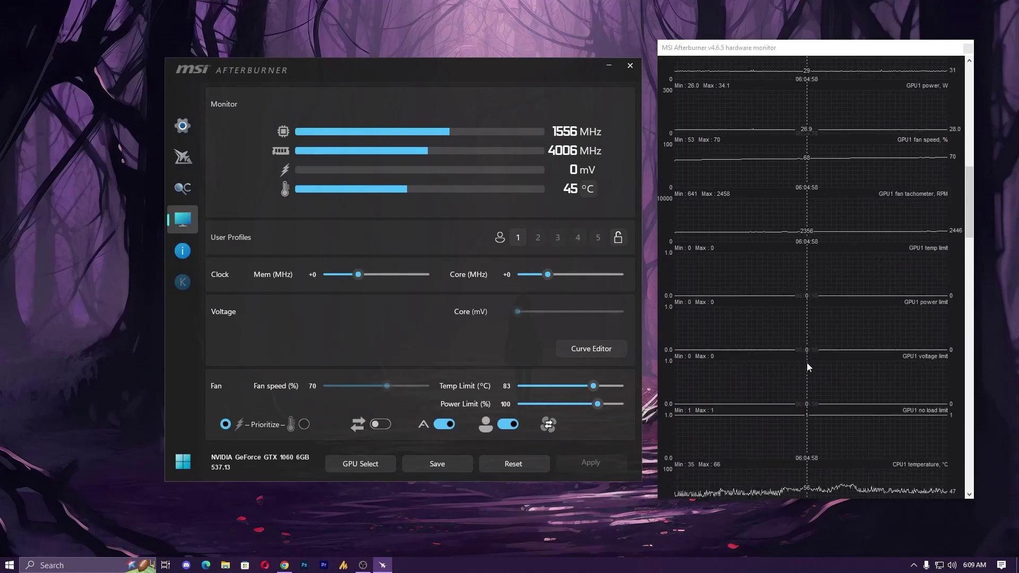
{"action": "scroll", "coordinate": [863, 327], "scroll_direction": "down", "scroll_amount": 1}
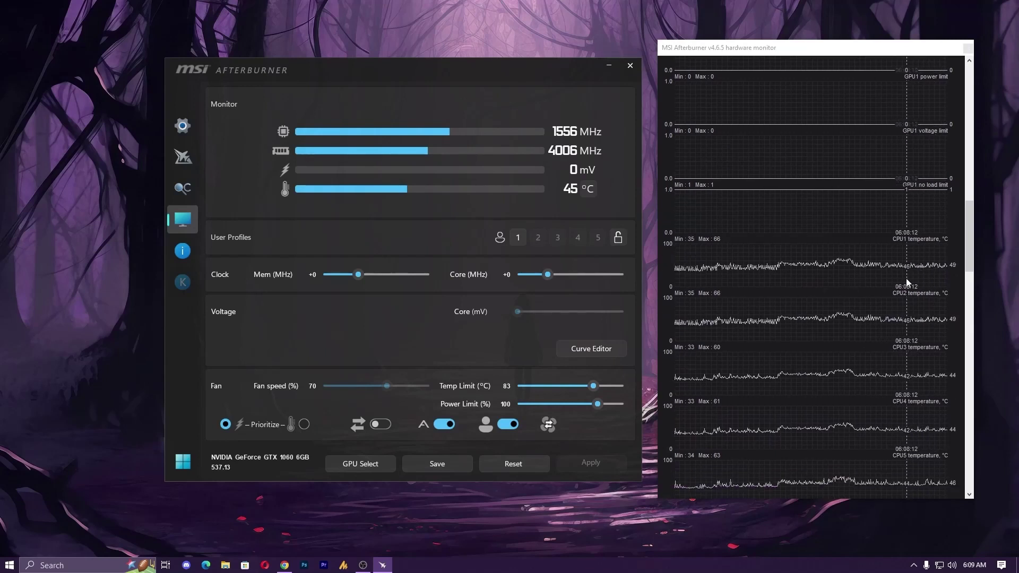
{"action": "scroll", "coordinate": [912, 266], "scroll_direction": "down", "scroll_amount": 1}
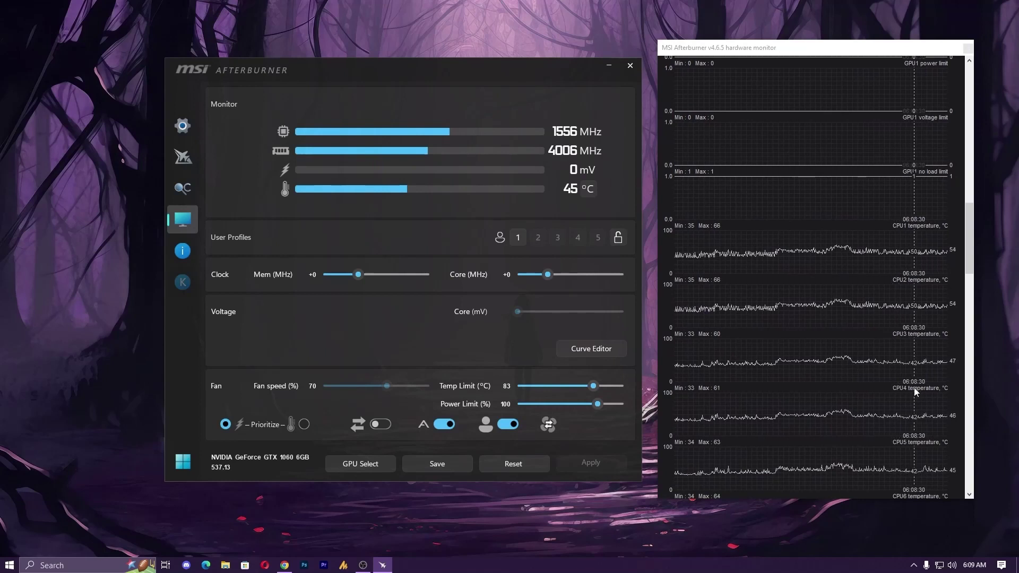
{"action": "scroll", "coordinate": [914, 389], "scroll_direction": "down", "scroll_amount": 2}
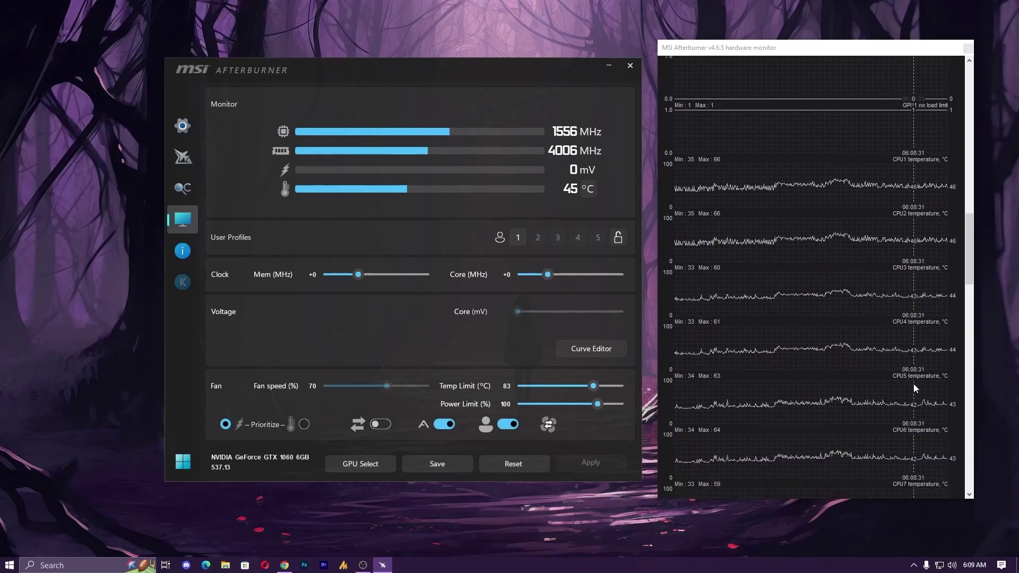
{"action": "scroll", "coordinate": [914, 384], "scroll_direction": "down", "scroll_amount": 2}
{"action": "scroll", "coordinate": [913, 385], "scroll_direction": "down", "scroll_amount": 4}
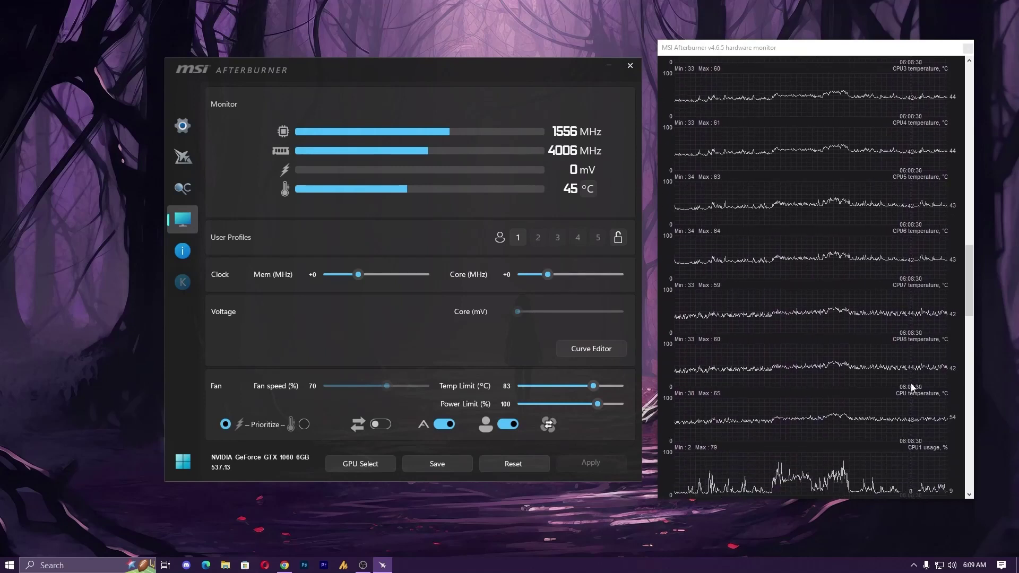
{"action": "scroll", "coordinate": [911, 383], "scroll_direction": "down", "scroll_amount": 1}
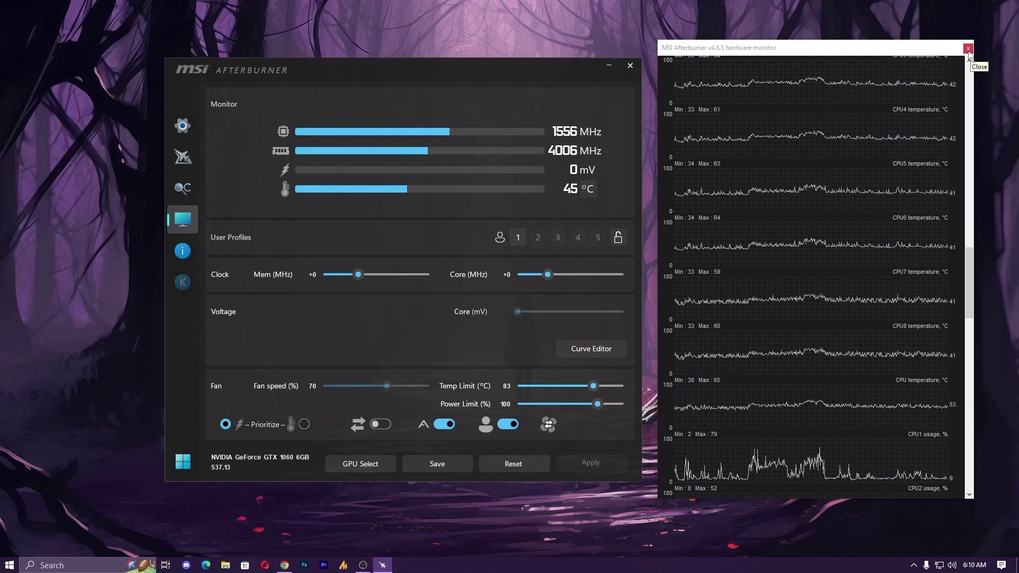
Close the hardware monitor graphs window, keeping the GTX 1060 main panel open.
{"action": "left_click", "coordinate": [968, 48]}
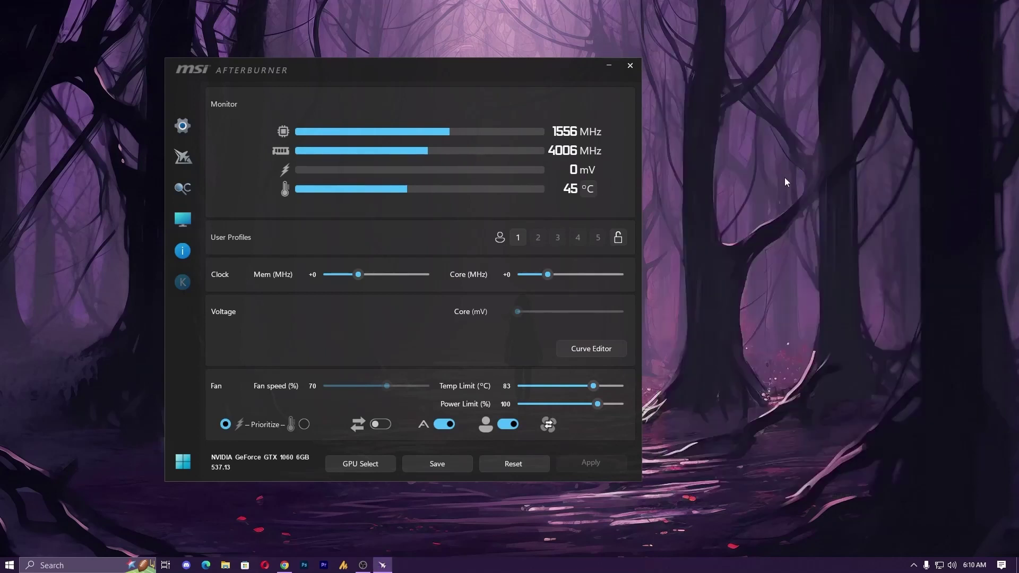
Send MSI Afterburner to the tray and bring up the taskbar menu for Task Manager.
{"action": "left_click", "coordinate": [609, 67]}
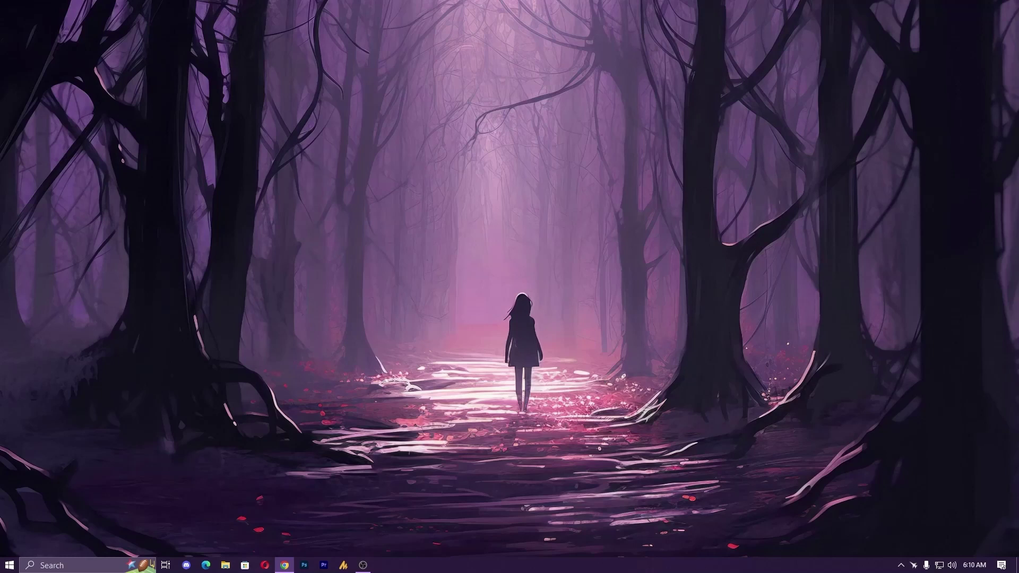
{"action": "right_click", "coordinate": [701, 565]}
{"action": "left_click", "coordinate": [726, 521]}
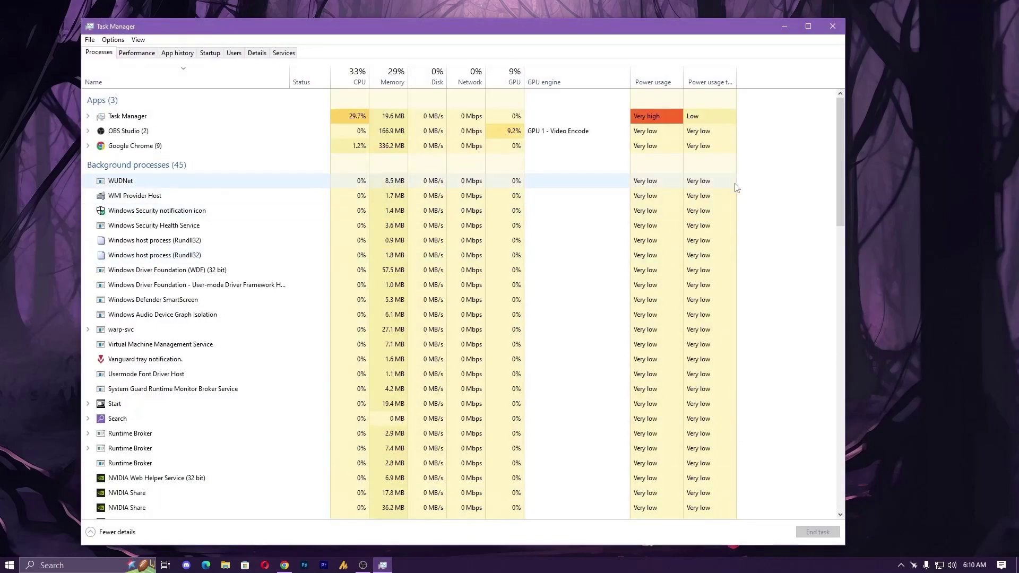
{"action": "double_click", "coordinate": [693, 23]}
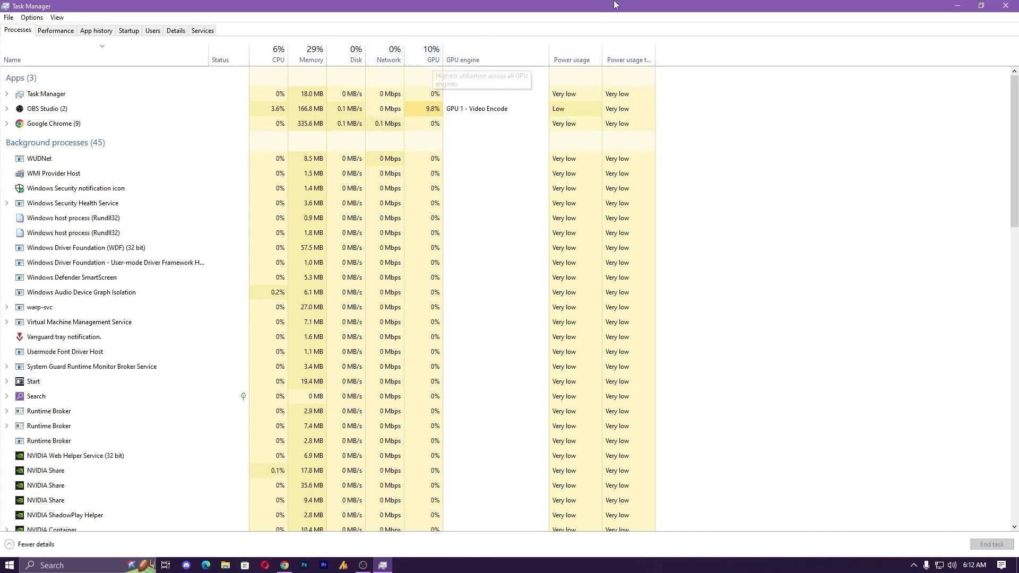
{"action": "left_click", "coordinate": [1010, 10]}
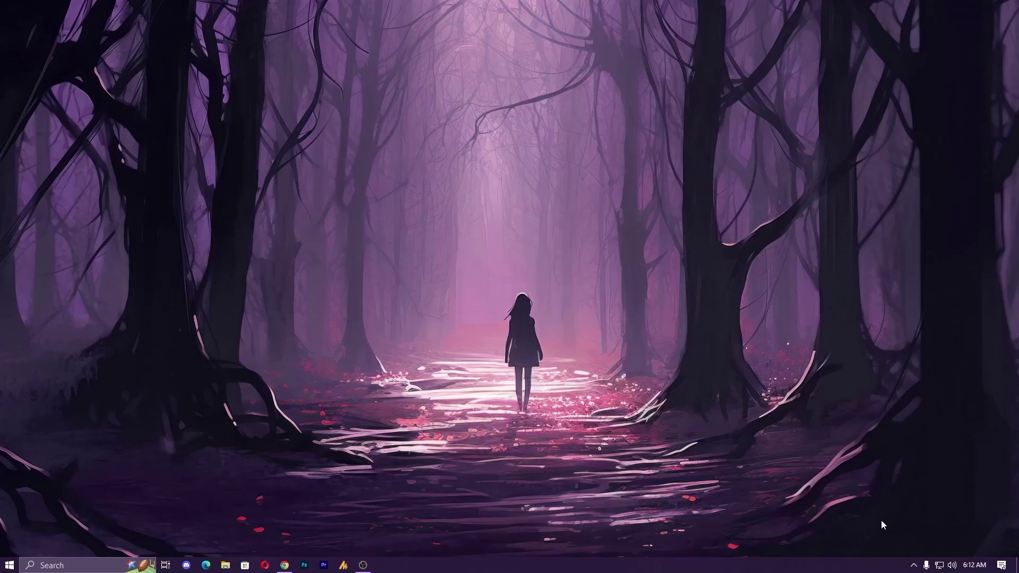
Reveal the hidden notification-area icons in the taskbar.
{"action": "left_click", "coordinate": [914, 565]}
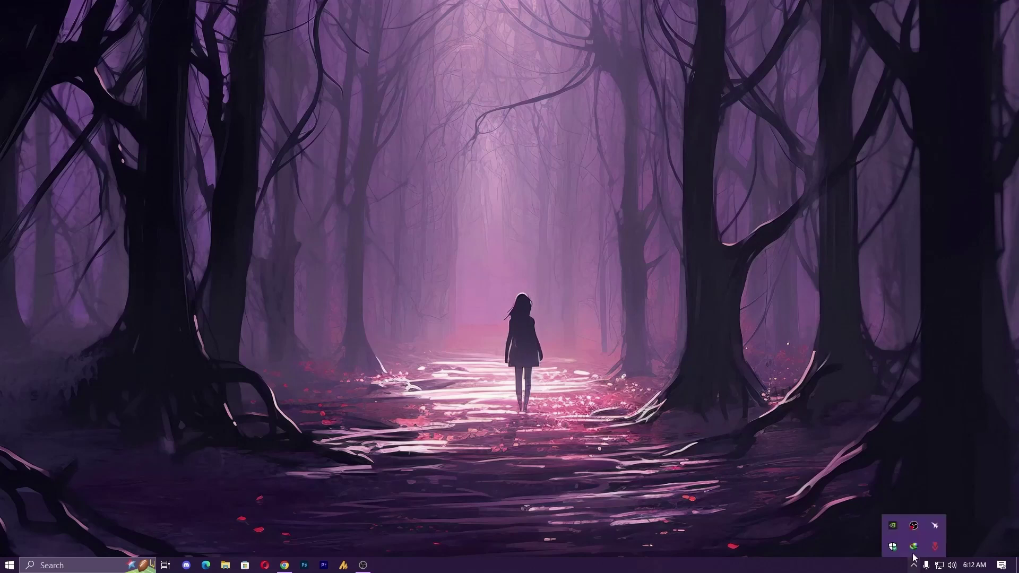
Launch GeForce Experience from the NVIDIA tray icon and maximize its window.
{"action": "right_click", "coordinate": [894, 528]}
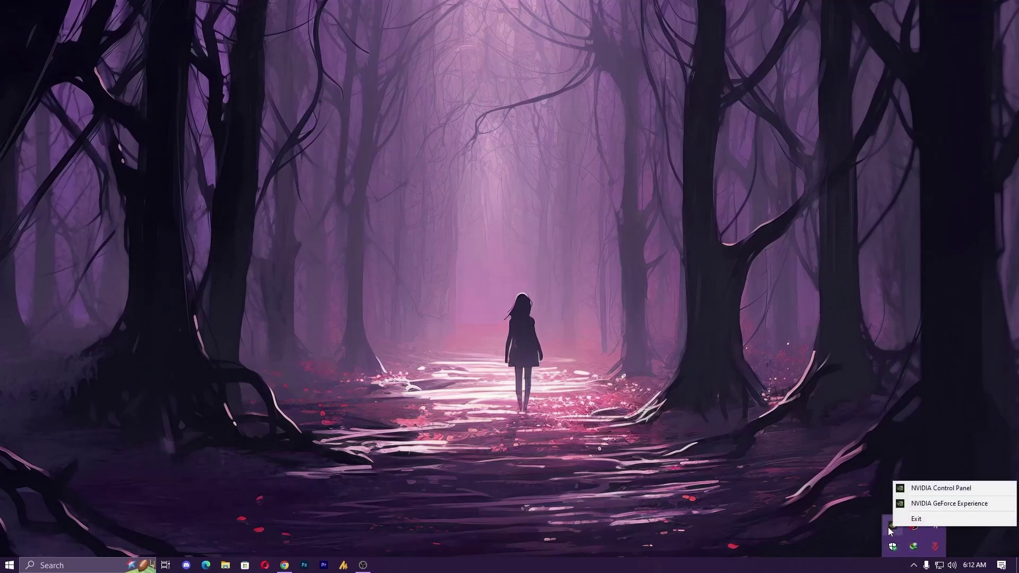
{"action": "left_click", "coordinate": [938, 507]}
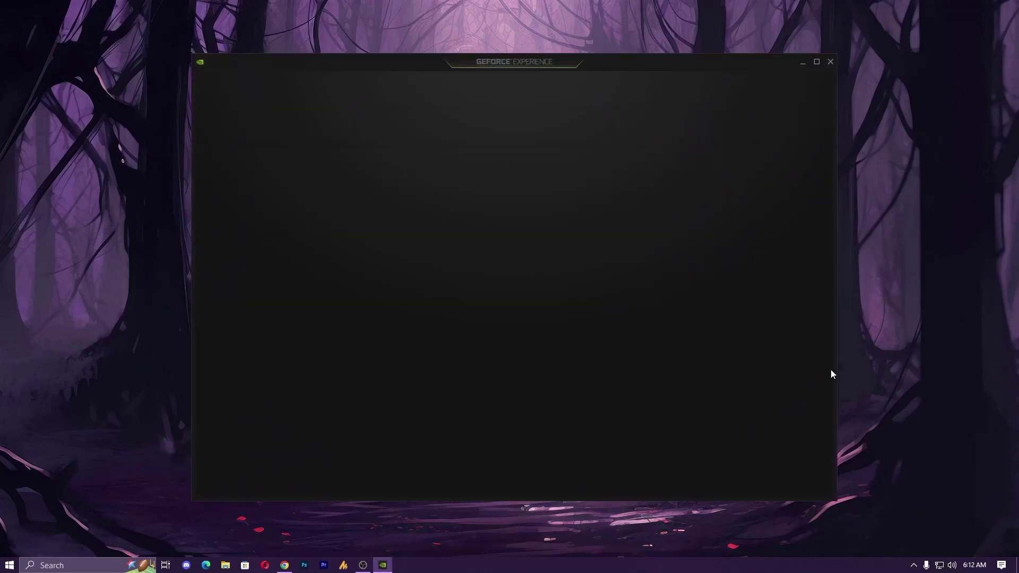
{"action": "left_click_drag", "start_coordinate": [697, 63], "coordinate": [736, 1]}
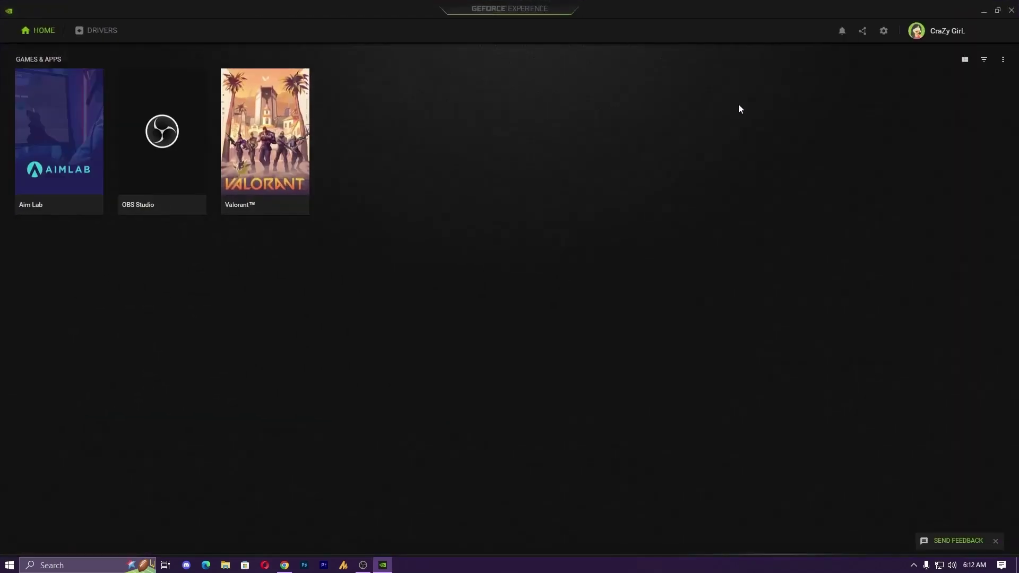
{"action": "mouse_move", "coordinate": [281, 159]}
Switch Valorant to custom graphics settings with the slider moved toward Performance, and apply.
{"action": "left_click", "coordinate": [265, 145]}
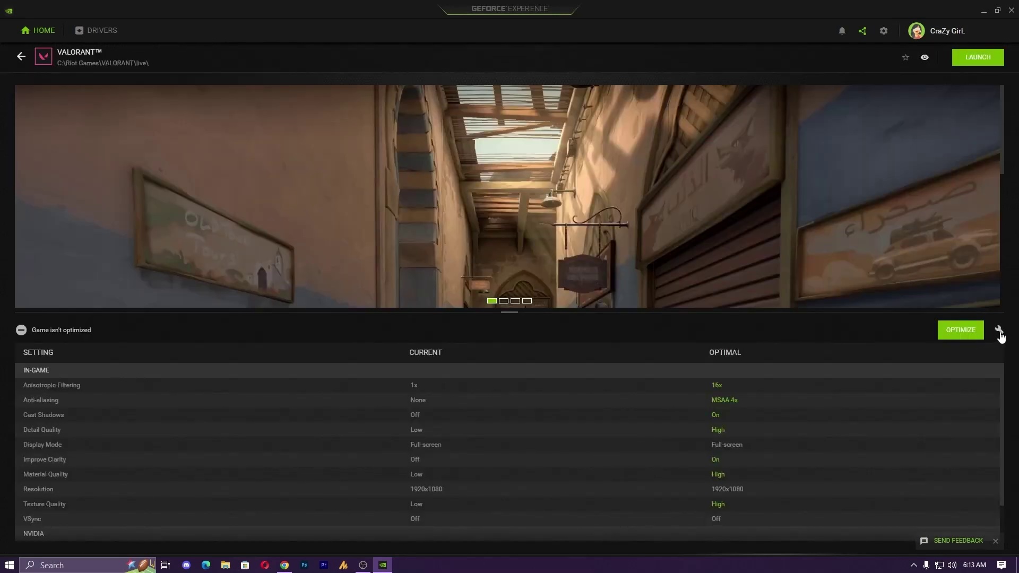
{"action": "left_click", "coordinate": [1000, 334]}
{"action": "left_click_drag", "start_coordinate": [611, 184], "coordinate": [392, 189]}
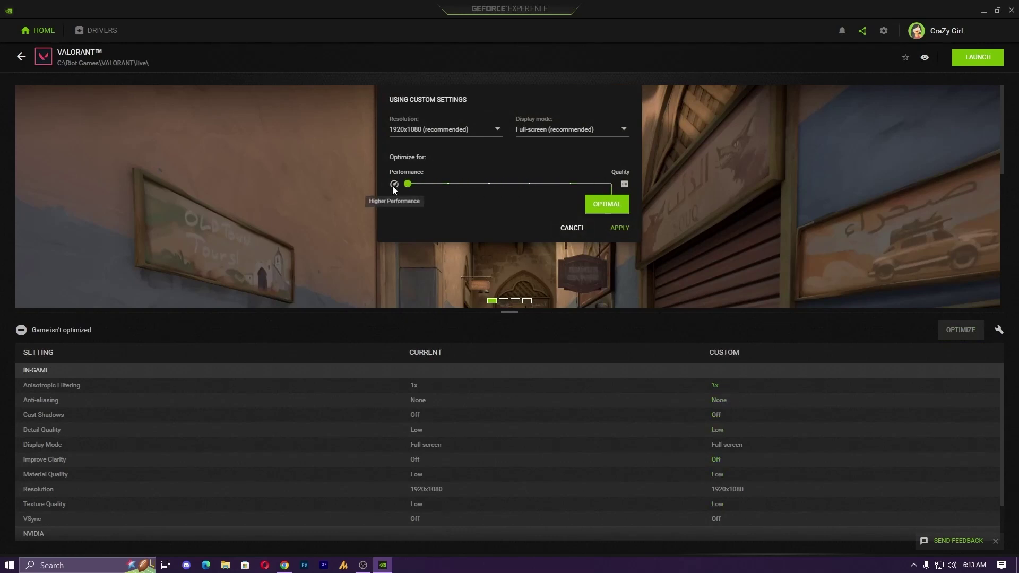
{"action": "left_click", "coordinate": [619, 228]}
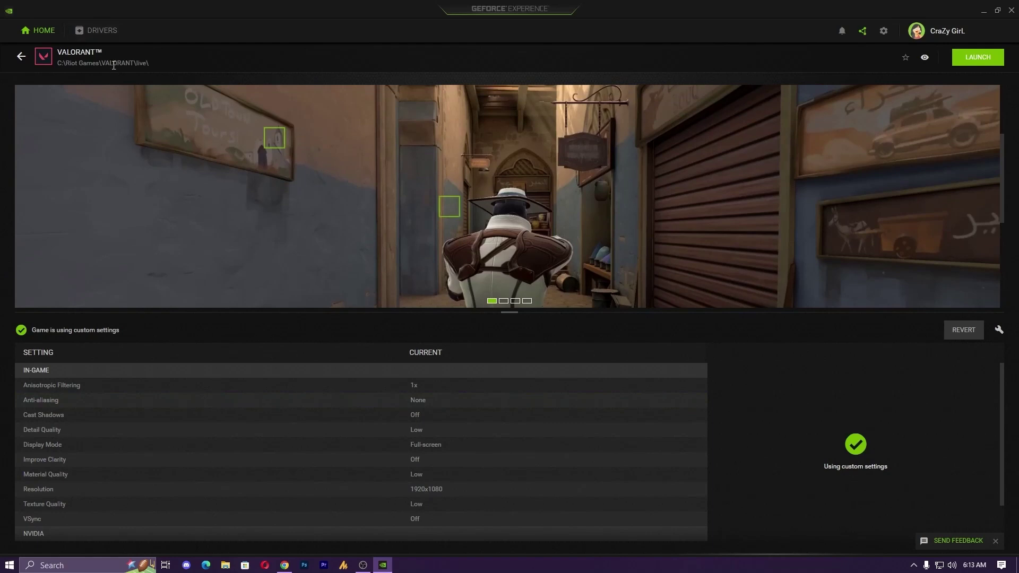
{"action": "left_click", "coordinate": [97, 34]}
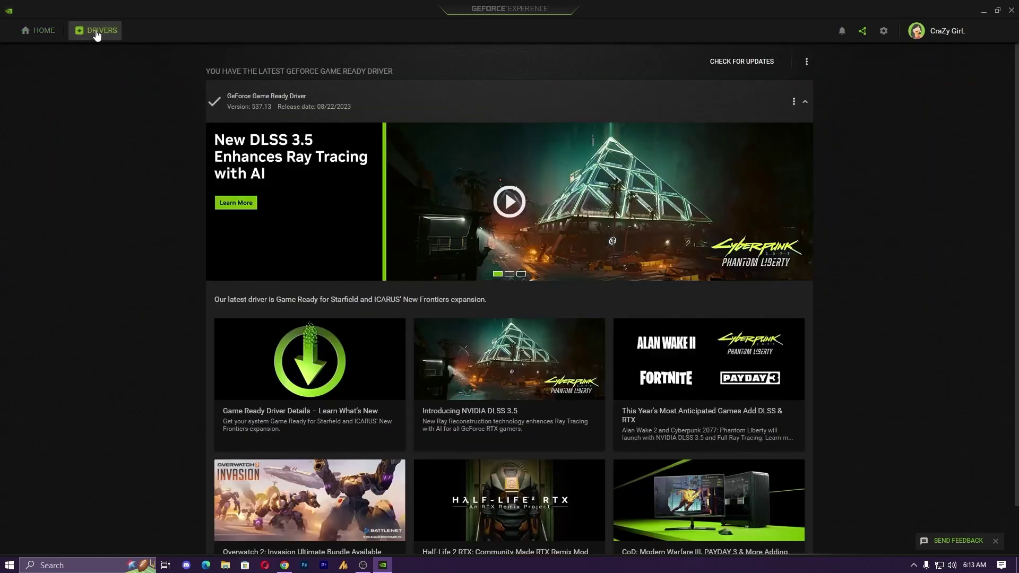
Check for driver updates, confirming Game Ready Driver 537.13 is current, then close GeForce Experience.
{"action": "left_click", "coordinate": [745, 66]}
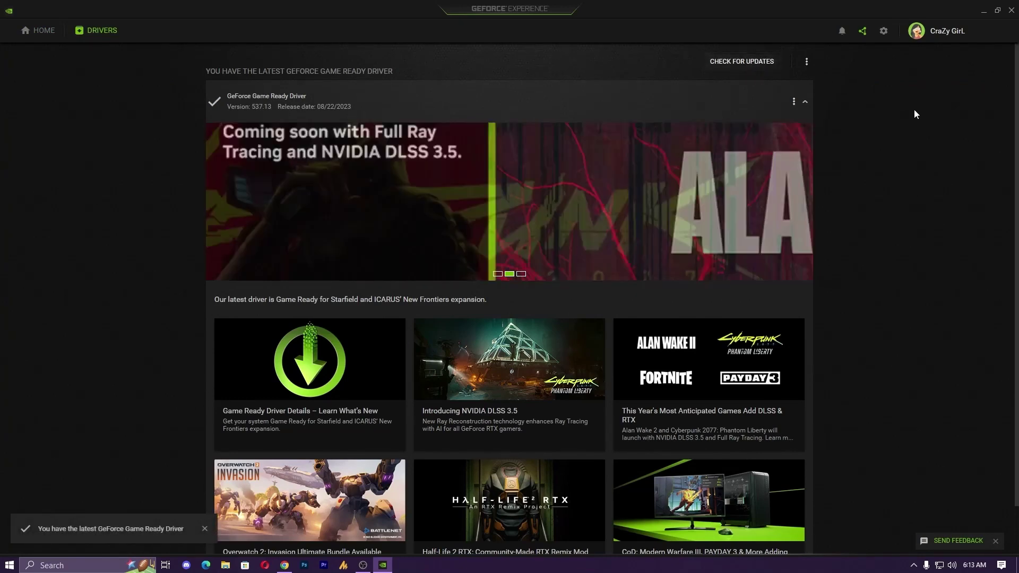
{"action": "left_click", "coordinate": [1011, 10]}
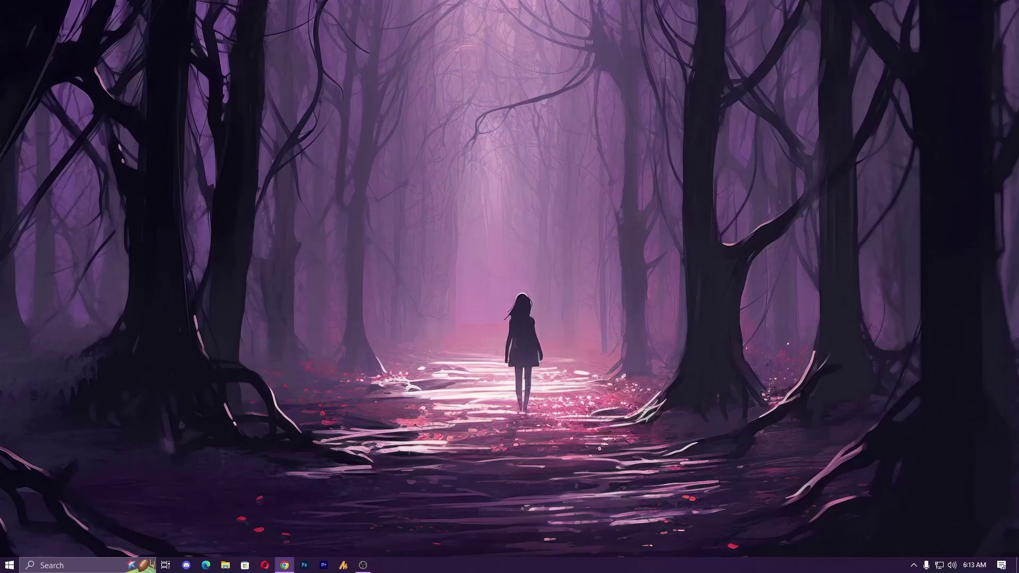
Bring up Chrome and enter 'amd drivers' in the address bar.
{"action": "left_click", "coordinate": [285, 565]}
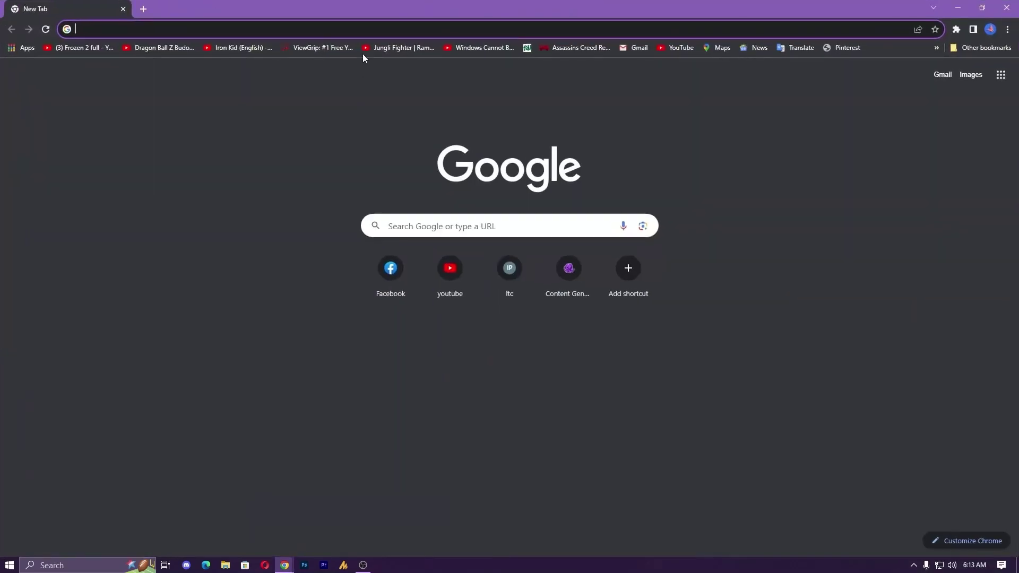
{"action": "left_click", "coordinate": [379, 30]}
{"action": "type", "text": "amd "}
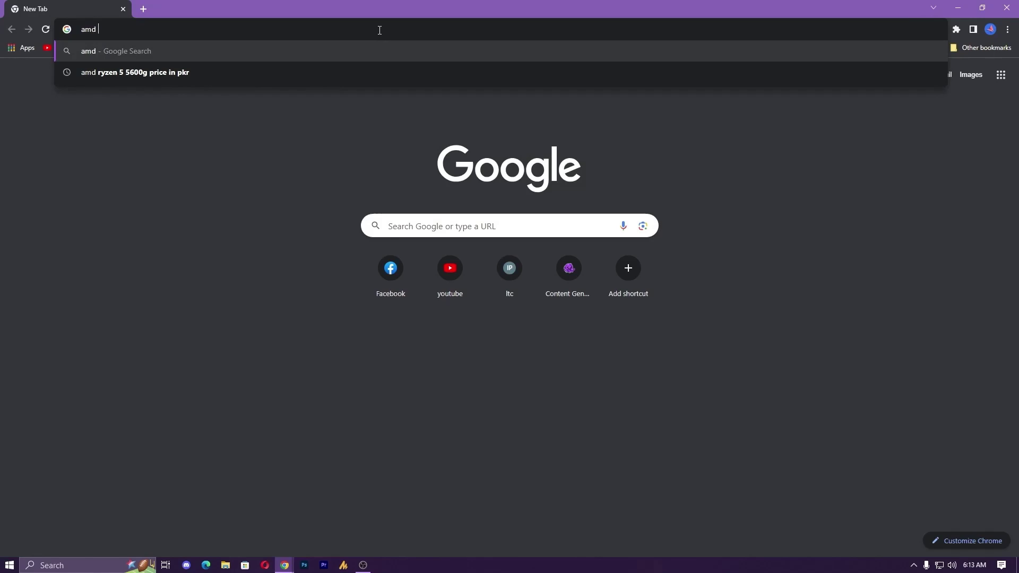
{"action": "type", "text": " drivers"}
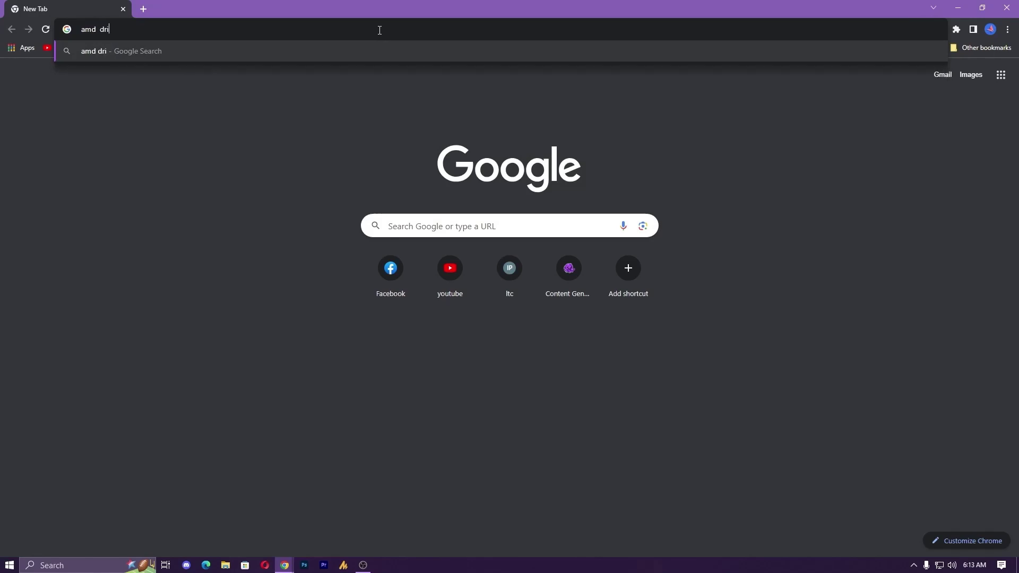
Run the search and open AMD's Radeon RX 7600M drivers page, then hide the browser.
{"action": "key", "text": "Return"}
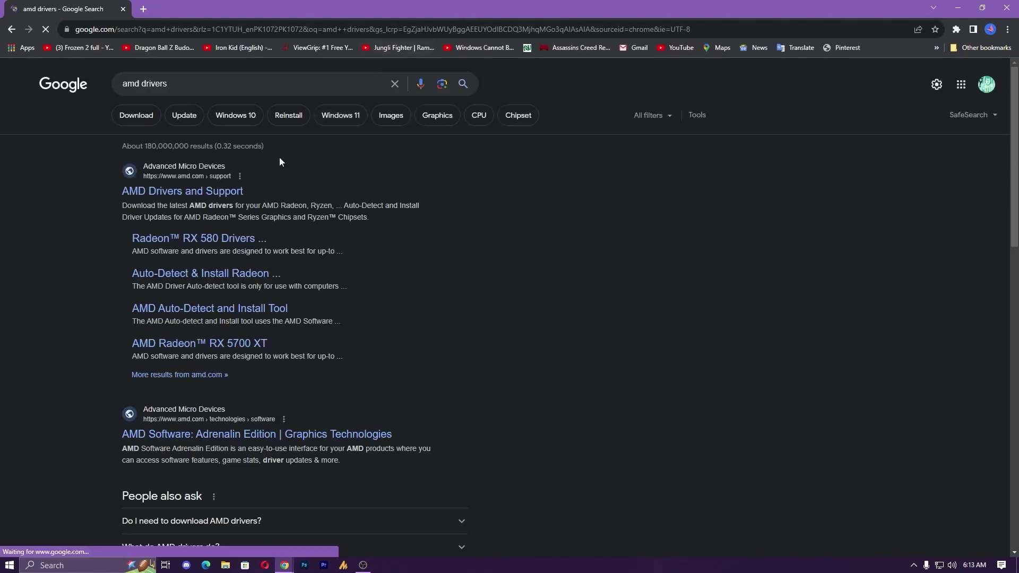
{"action": "left_click", "coordinate": [185, 192]}
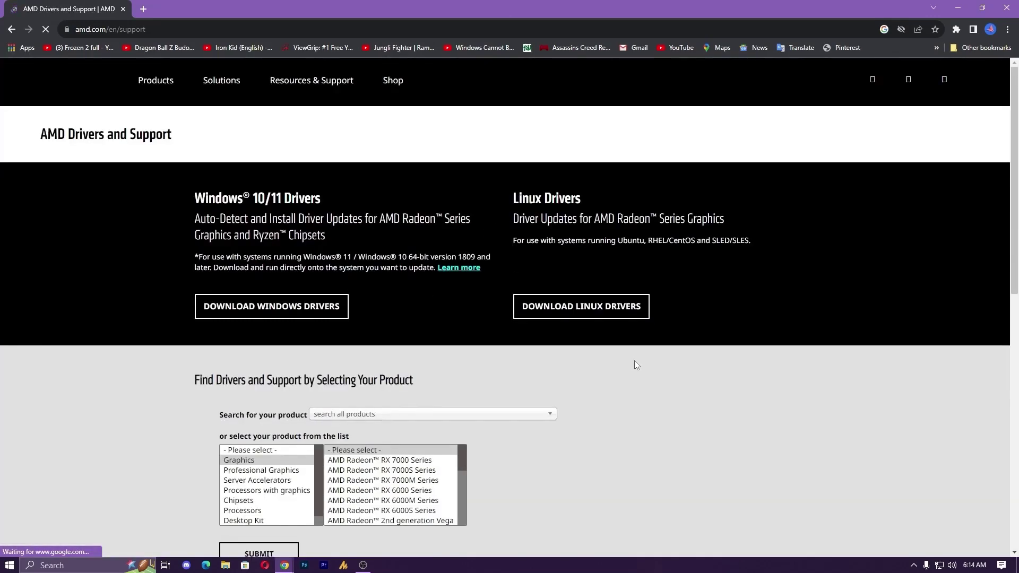
{"action": "scroll", "coordinate": [604, 444], "scroll_direction": "down", "scroll_amount": 5}
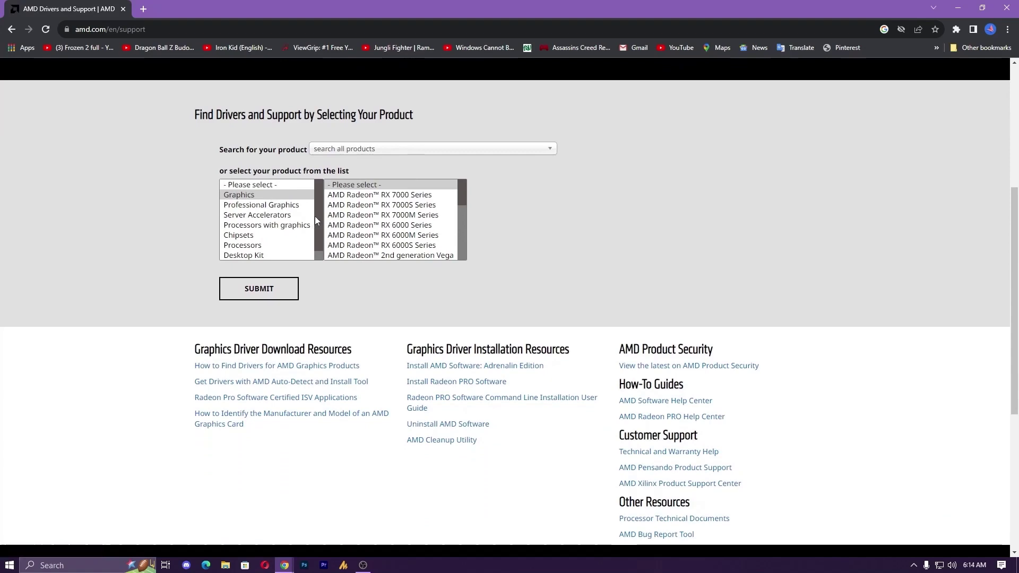
{"action": "left_click", "coordinate": [377, 215]}
{"action": "left_click", "coordinate": [531, 195]}
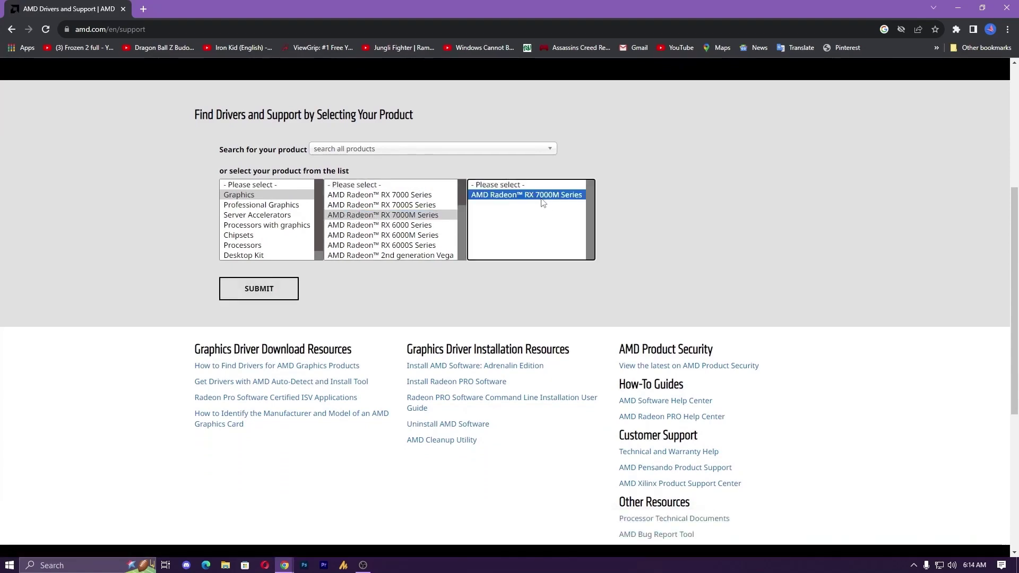
{"action": "left_click", "coordinate": [643, 205]}
{"action": "left_click", "coordinate": [282, 291]}
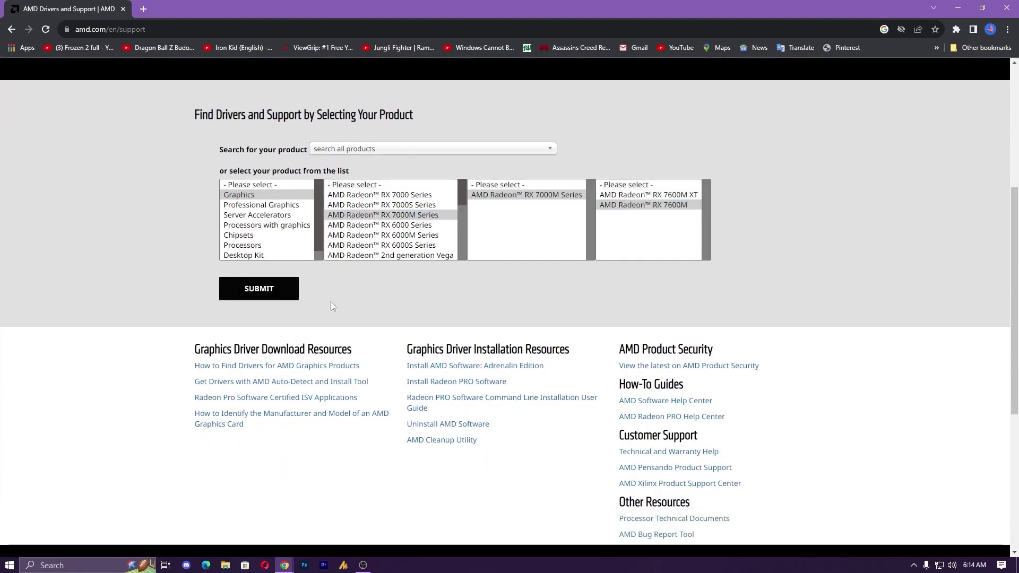
{"action": "scroll", "coordinate": [495, 296], "scroll_direction": "down", "scroll_amount": 2}
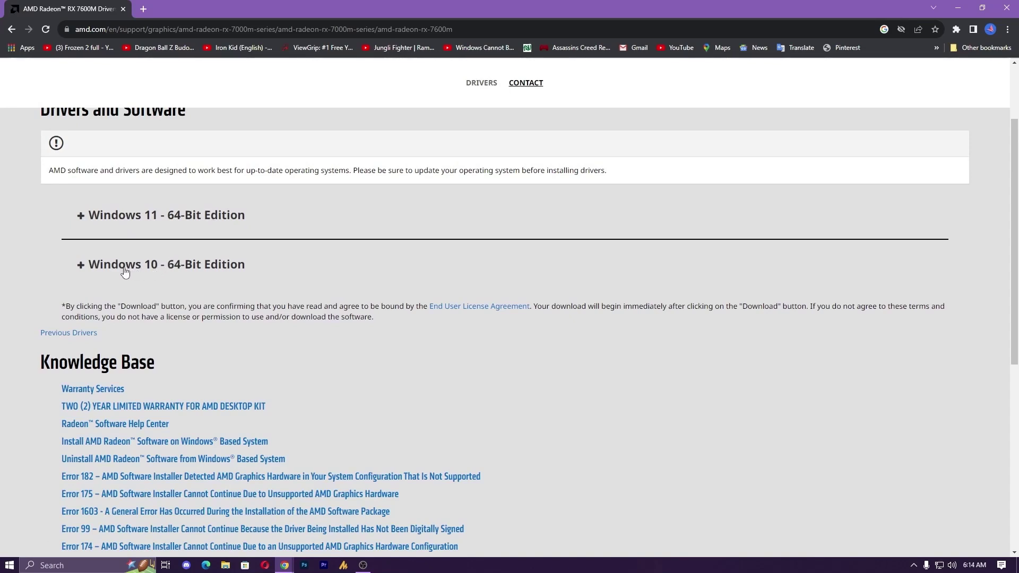
{"action": "key", "text": "super+d"}
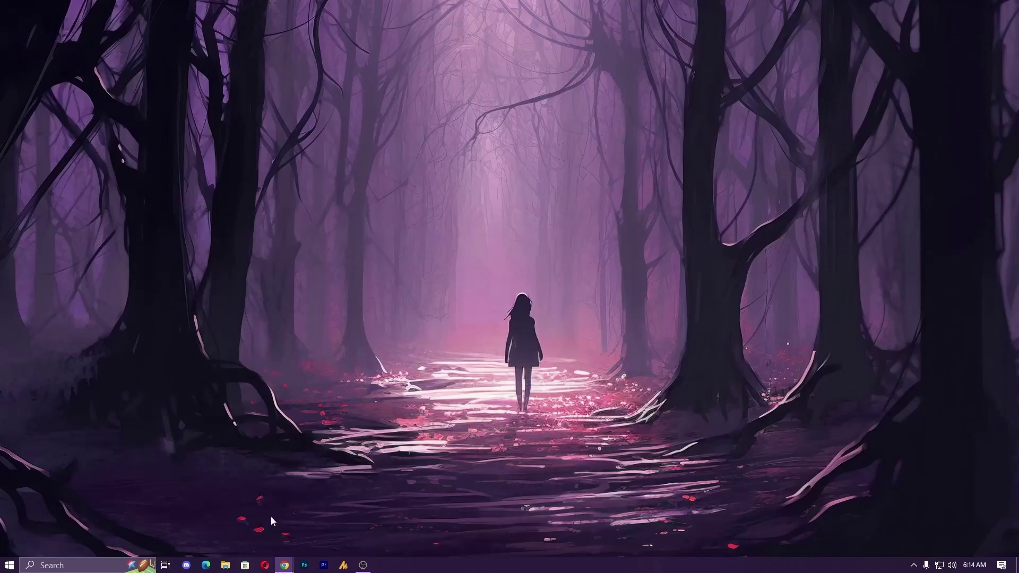
Open the About page for This PC from File Explorer.
{"action": "left_click", "coordinate": [226, 566]}
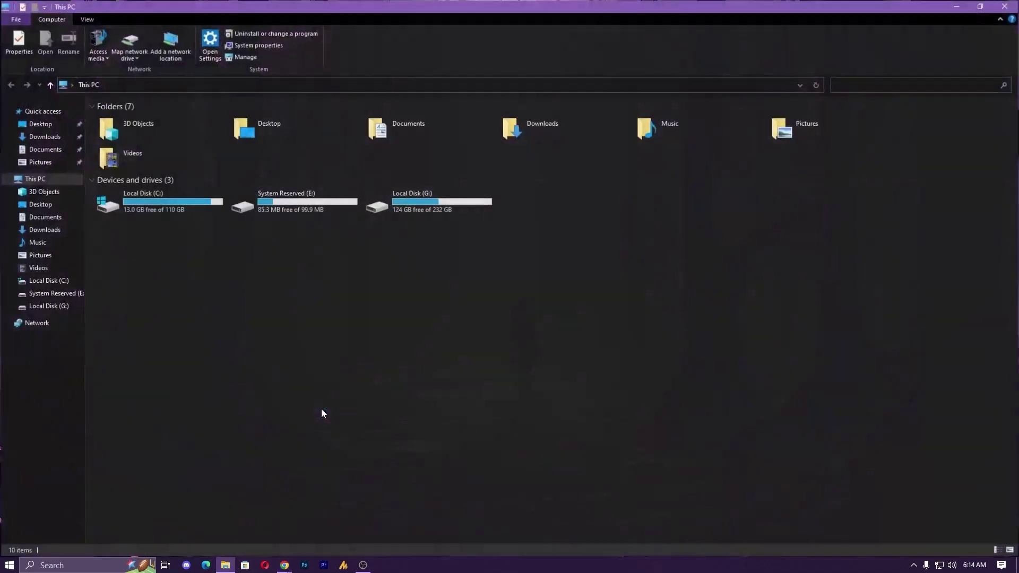
{"action": "right_click", "coordinate": [54, 181]}
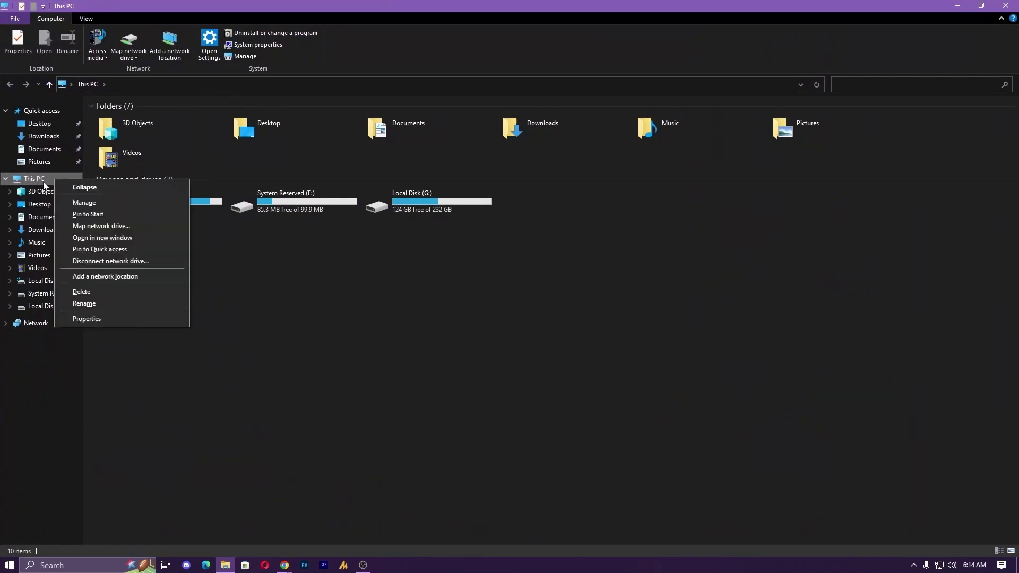
{"action": "left_click", "coordinate": [120, 319]}
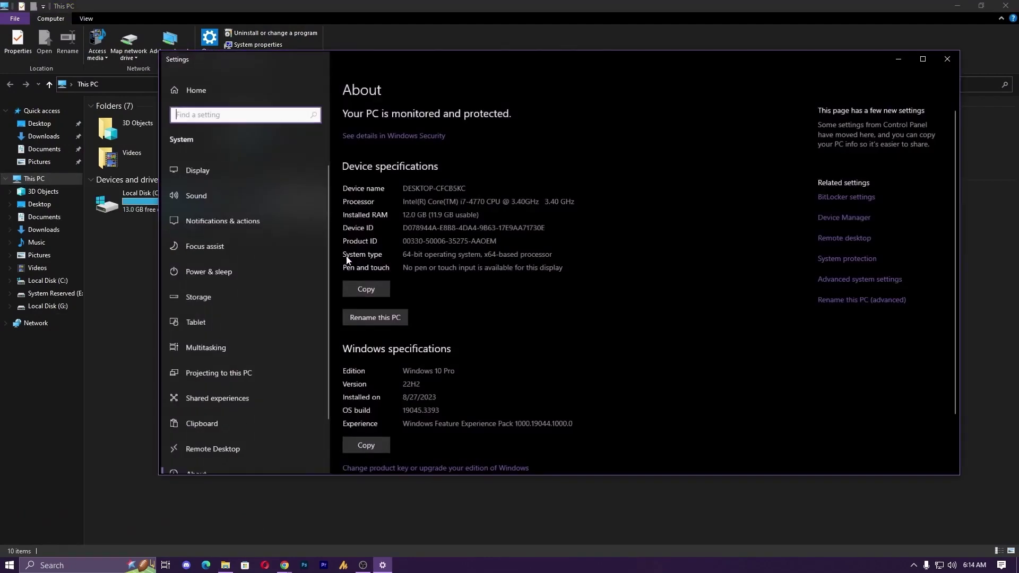
Confirm Windows 10 Pro and the 64-bit system type, then close Settings and File Explorer.
{"action": "scroll", "coordinate": [383, 325], "scroll_direction": "down", "scroll_amount": 1}
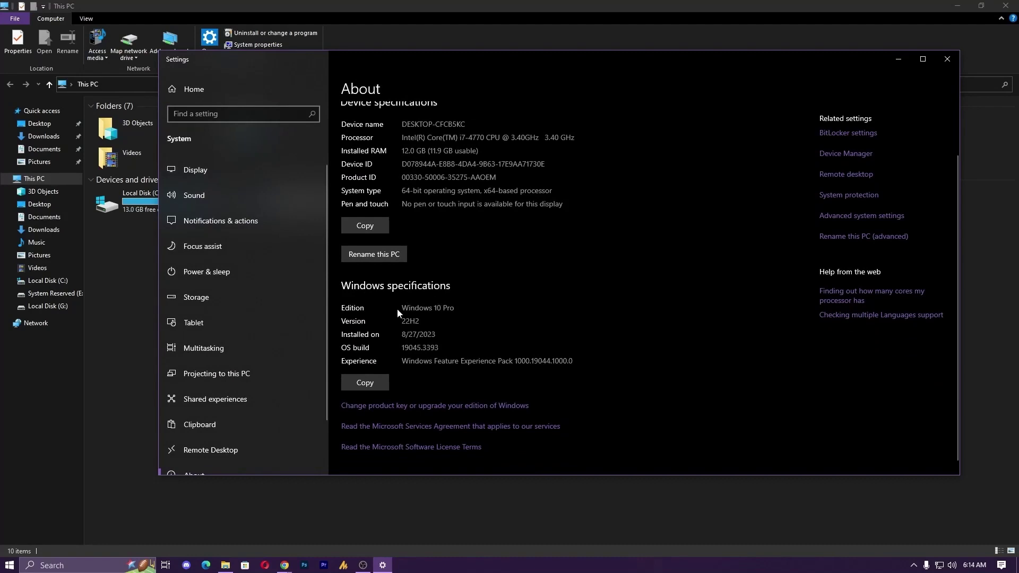
{"action": "left_click_drag", "start_coordinate": [455, 308], "coordinate": [386, 322]}
{"action": "scroll", "coordinate": [413, 331], "scroll_direction": "up", "scroll_amount": 1}
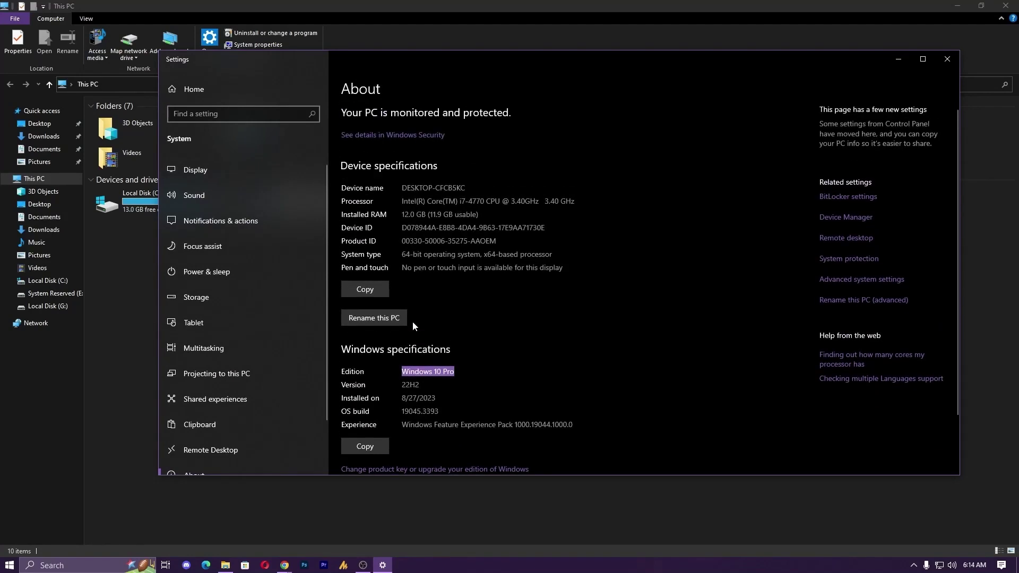
{"action": "left_click_drag", "start_coordinate": [402, 255], "coordinate": [567, 255]}
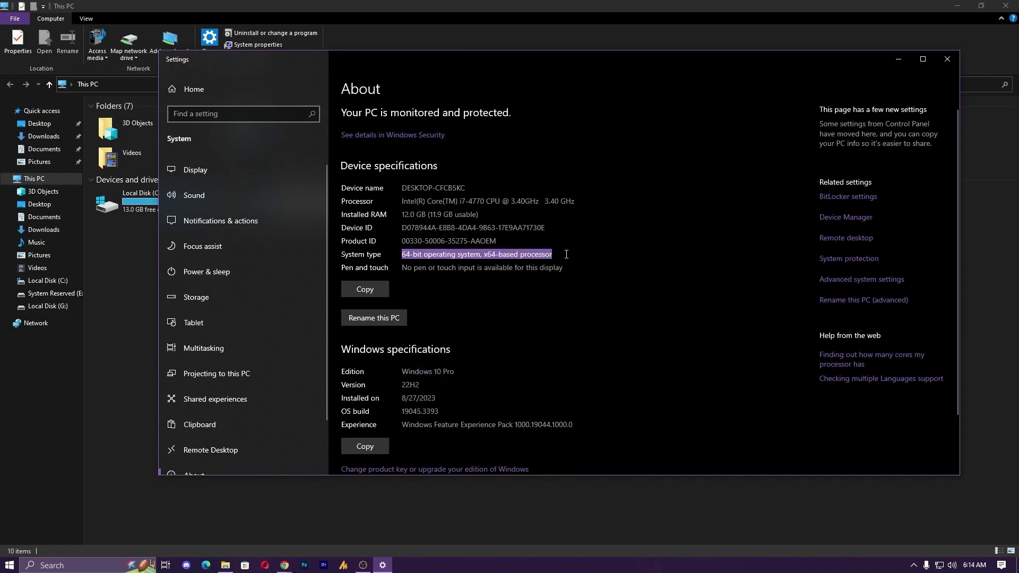
{"action": "left_click", "coordinate": [947, 59]}
{"action": "left_click", "coordinate": [1005, 6]}
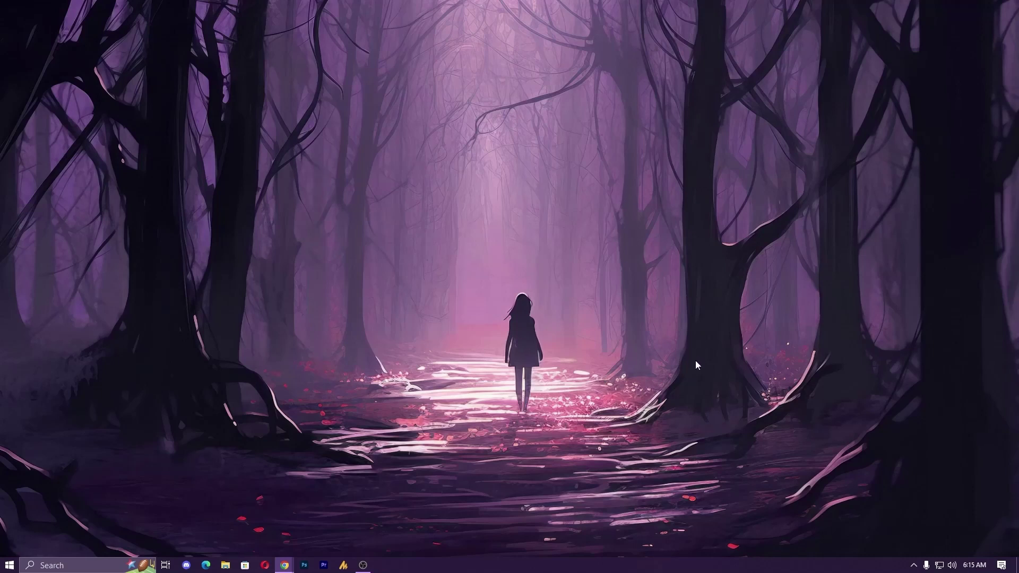
Open Task Manager maximized and end the WUDNet background process.
{"action": "right_click", "coordinate": [648, 565]}
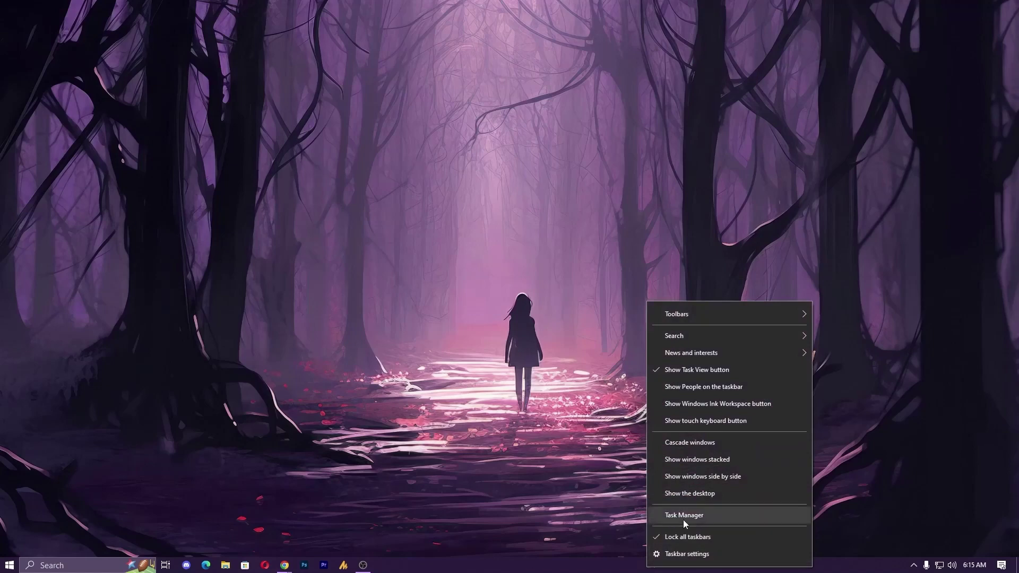
{"action": "left_click", "coordinate": [710, 515]}
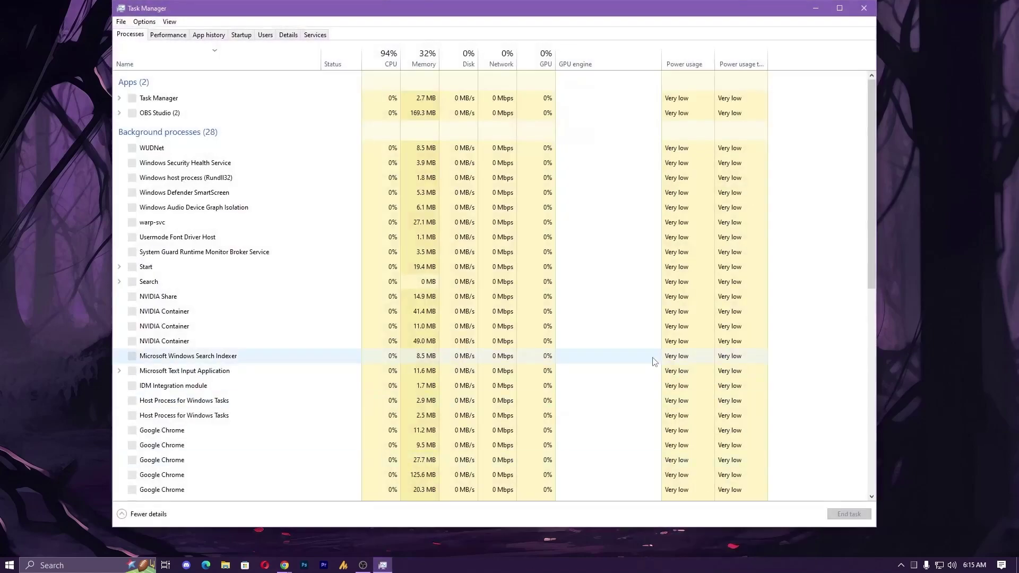
{"action": "double_click", "coordinate": [844, 15]}
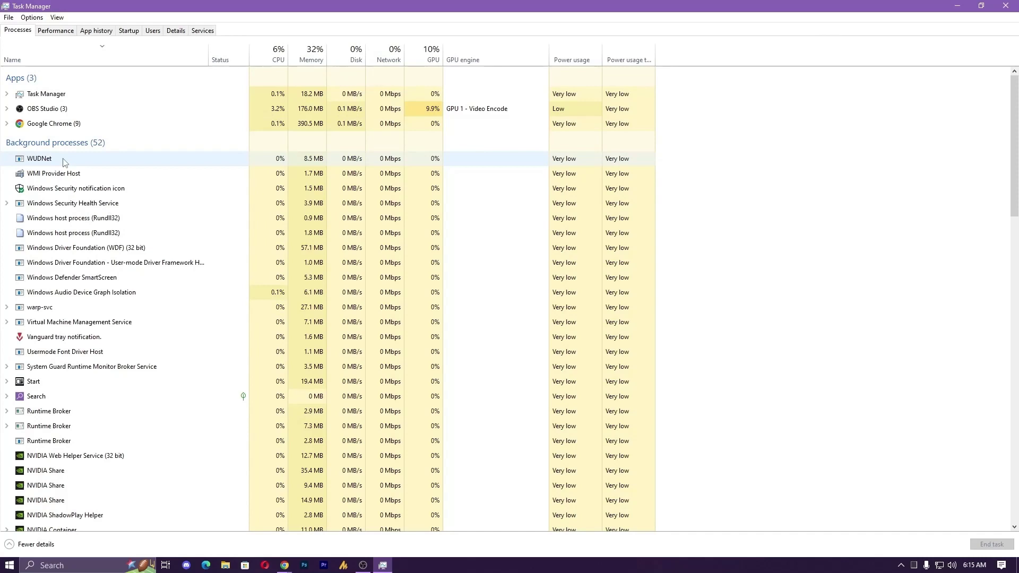
{"action": "right_click", "coordinate": [62, 159]}
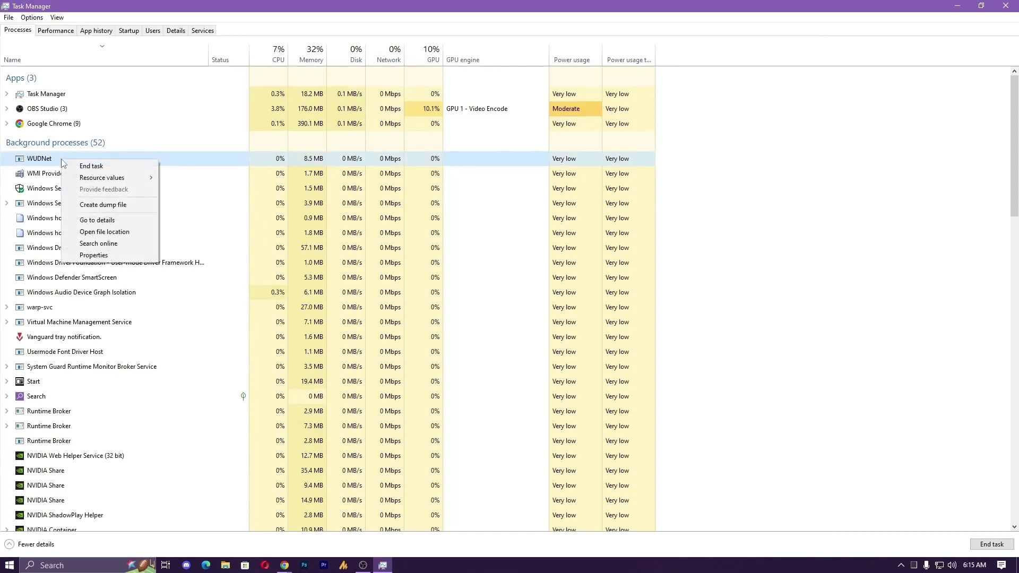
{"action": "left_click", "coordinate": [105, 168]}
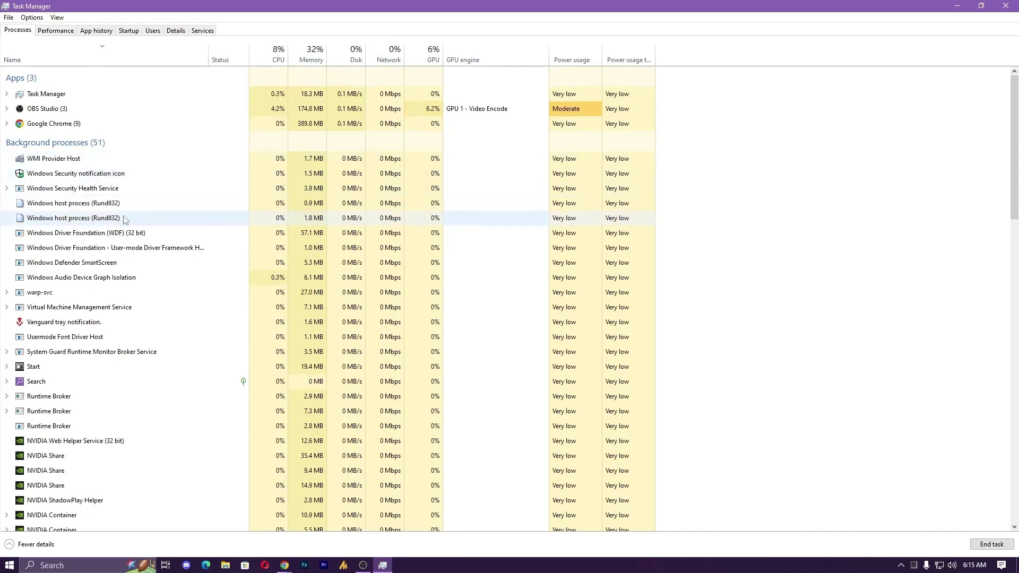
Review the remaining background processes, leaving warp-svc running.
{"action": "scroll", "coordinate": [121, 288], "scroll_direction": "down", "scroll_amount": 1}
{"action": "scroll", "coordinate": [121, 288], "scroll_direction": "down", "scroll_amount": 1}
{"action": "right_click", "coordinate": [15, 263]}
{"action": "key", "text": "Escape"}
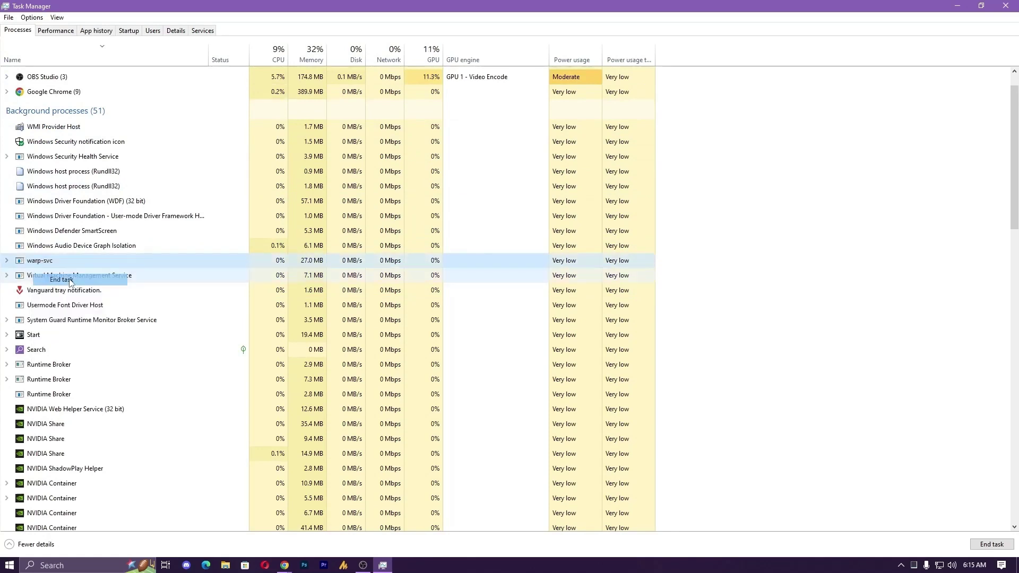
{"action": "scroll", "coordinate": [90, 306], "scroll_direction": "down", "scroll_amount": 2}
{"action": "scroll", "coordinate": [90, 307], "scroll_direction": "down", "scroll_amount": 7}
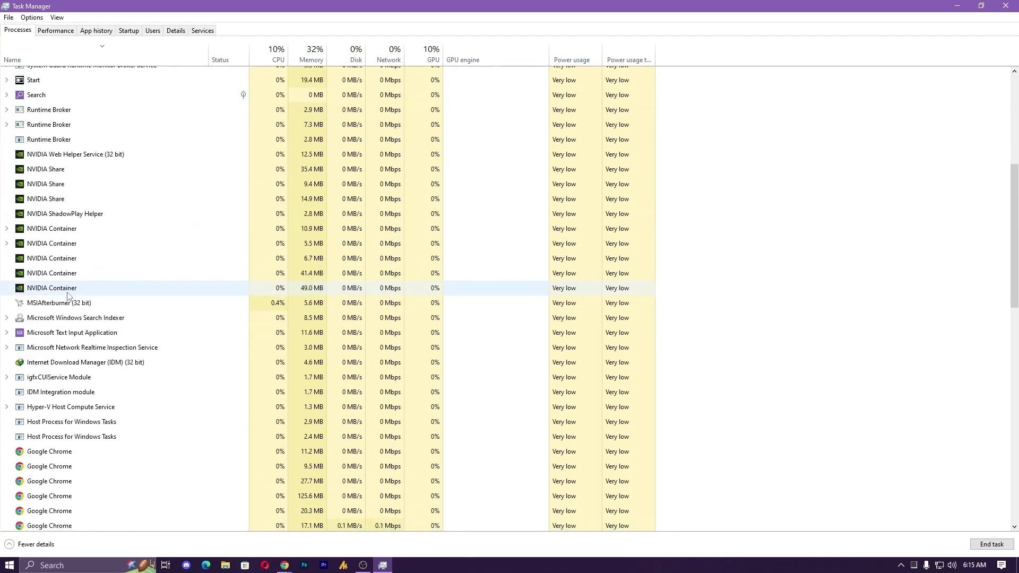
{"action": "scroll", "coordinate": [67, 295], "scroll_direction": "down", "scroll_amount": 6}
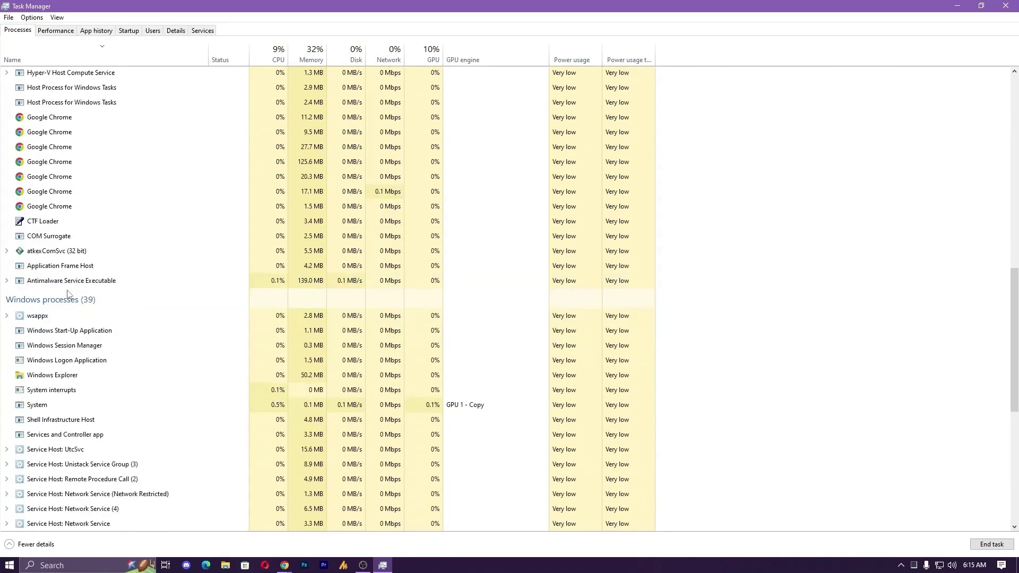
{"action": "scroll", "coordinate": [61, 242], "scroll_direction": "down", "scroll_amount": 8}
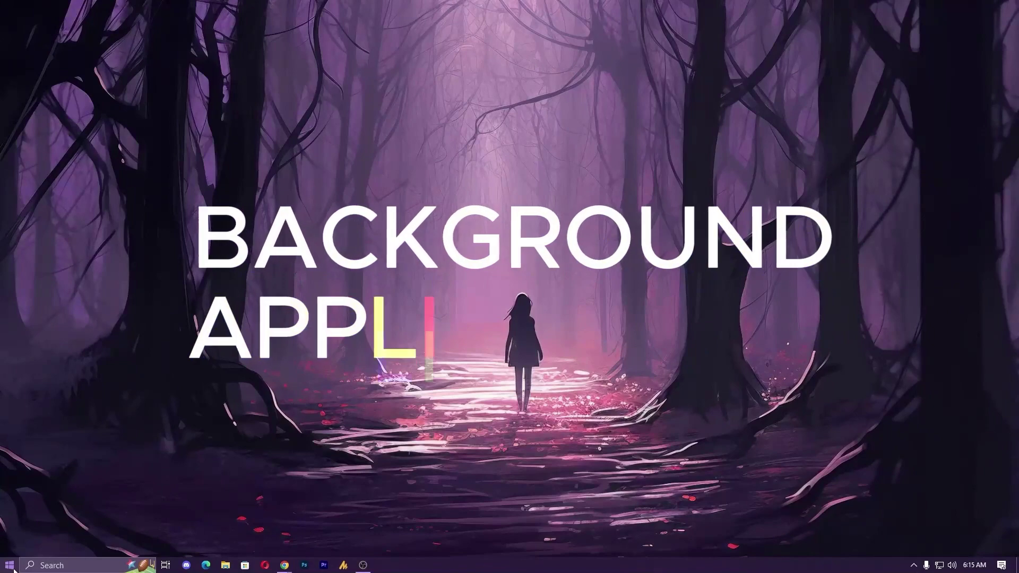
Search 'background' and open the Background apps settings page.
{"action": "left_click", "coordinate": [9, 566]}
{"action": "mouse_move", "coordinate": [19, 518]}
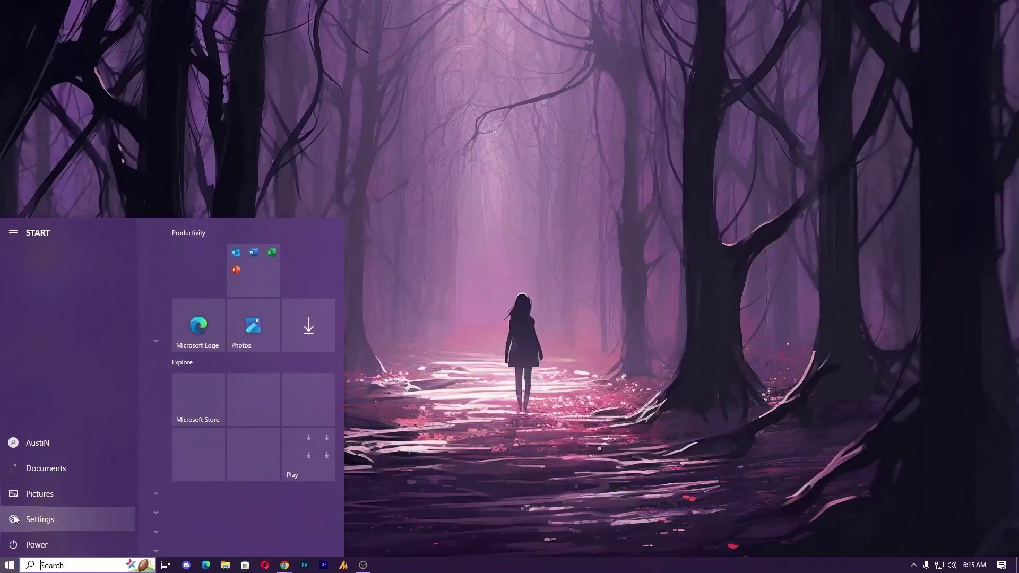
{"action": "left_click", "coordinate": [63, 566]}
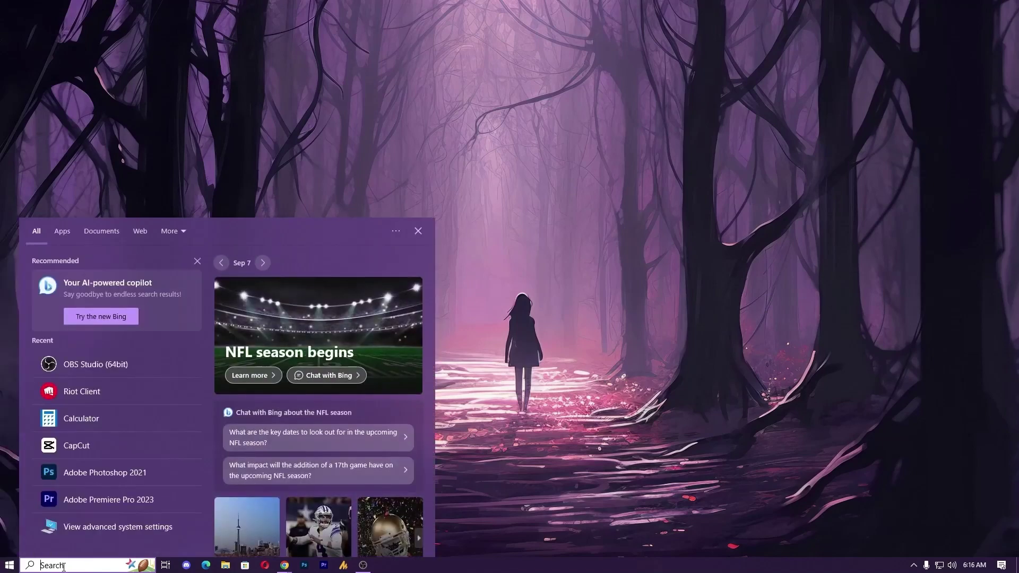
{"action": "type", "text": "b"}
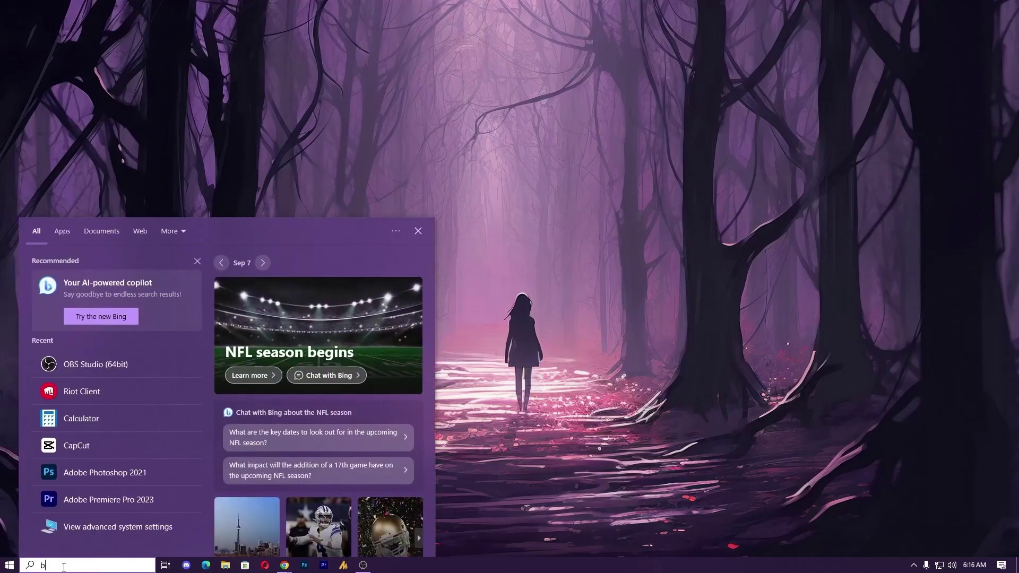
{"action": "type", "text": "ackground"}
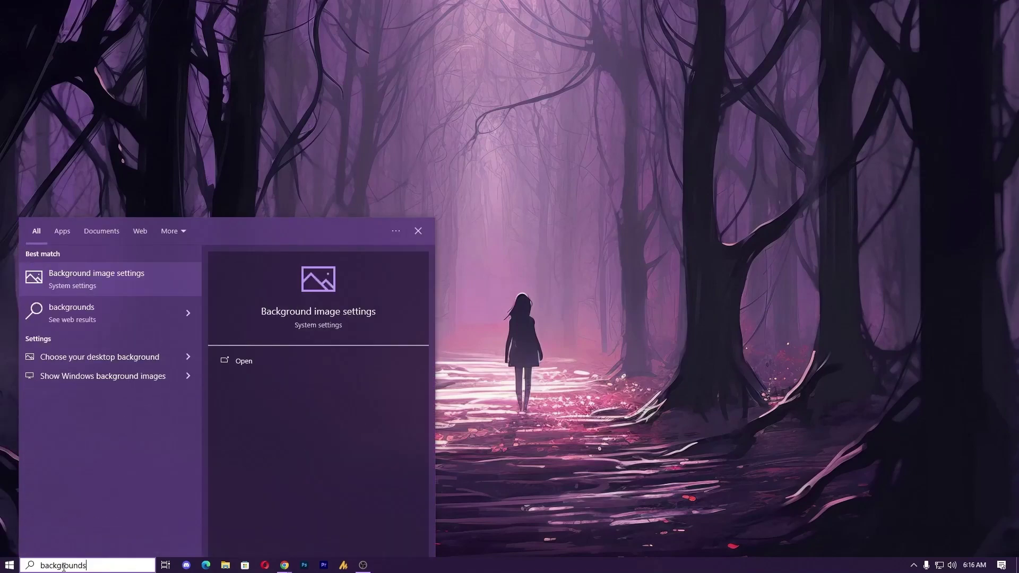
{"action": "key", "text": "Down"}
{"action": "key", "text": "Return"}
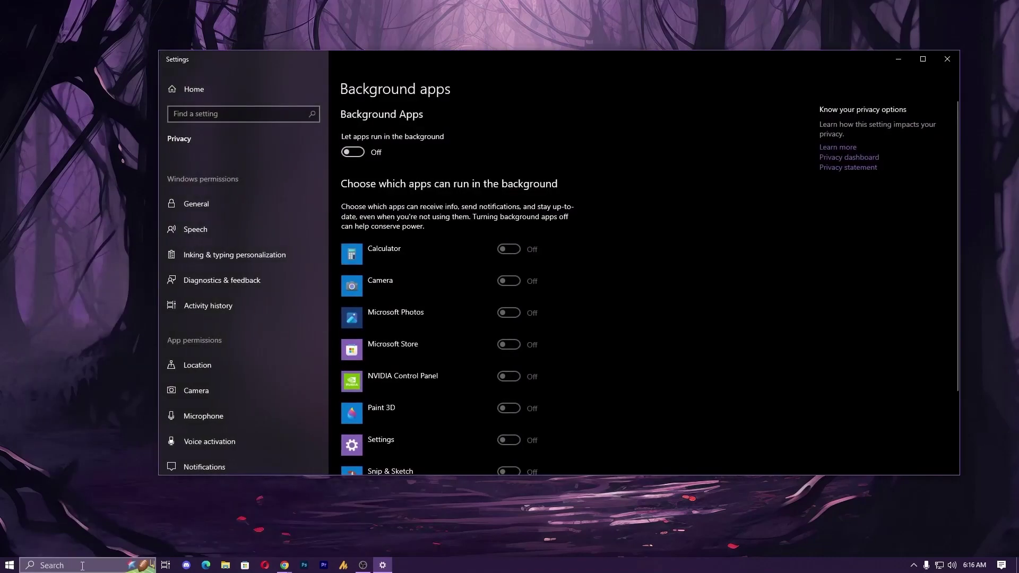
Set 'Let apps run in the background' to Off and close Settings.
{"action": "left_click", "coordinate": [359, 155]}
{"action": "left_click", "coordinate": [359, 155]}
{"action": "left_click", "coordinate": [948, 61]}
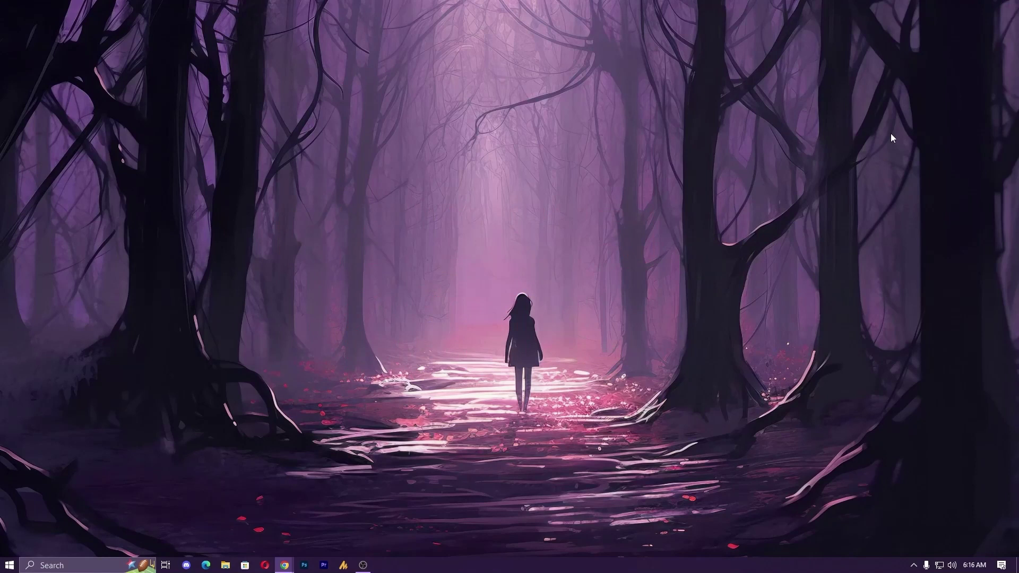
Run a Quick scan from Windows Security's Virus & threat protection page.
{"action": "left_click", "coordinate": [914, 565]}
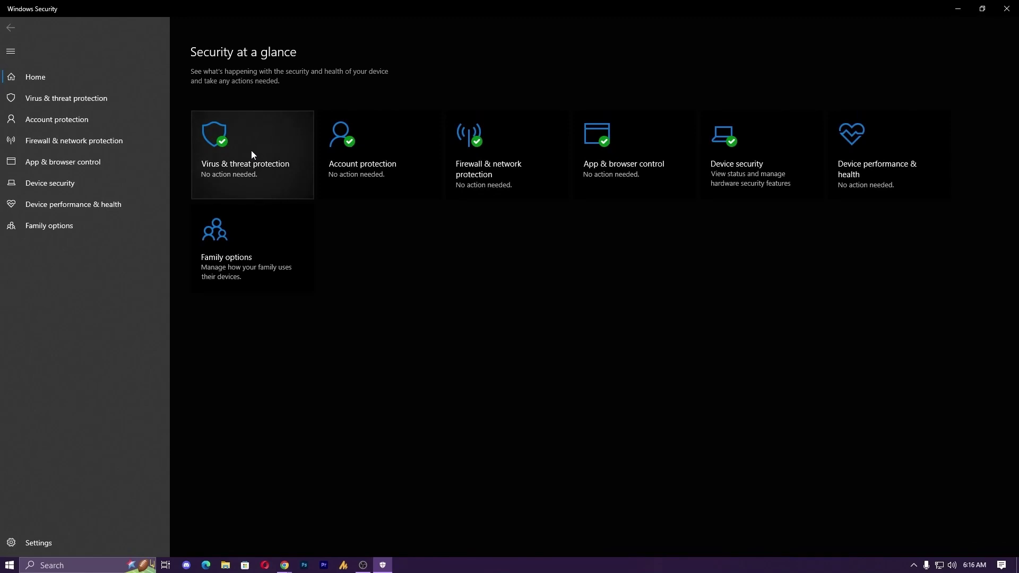
{"action": "left_click", "coordinate": [237, 150]}
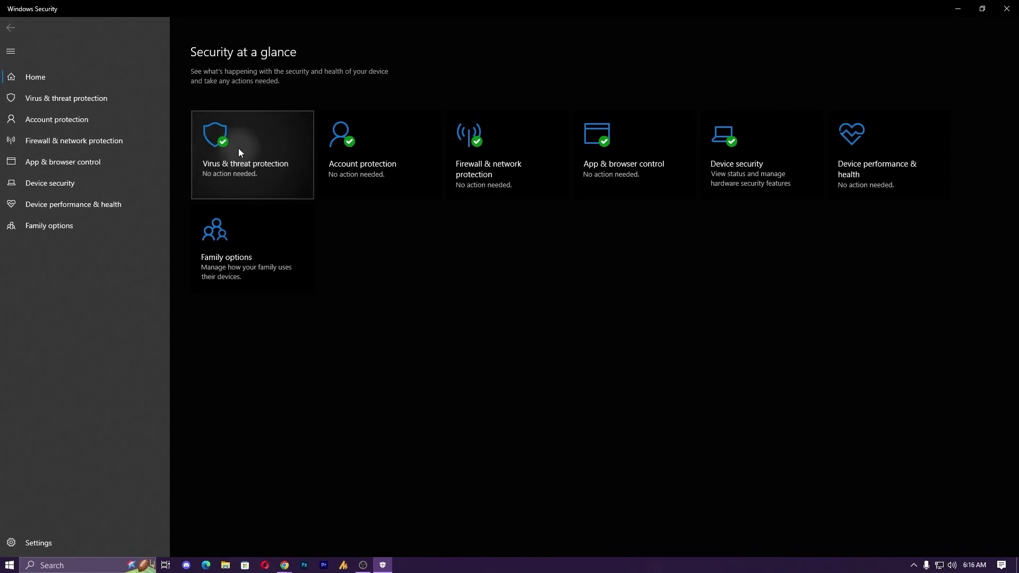
{"action": "left_click", "coordinate": [241, 184]}
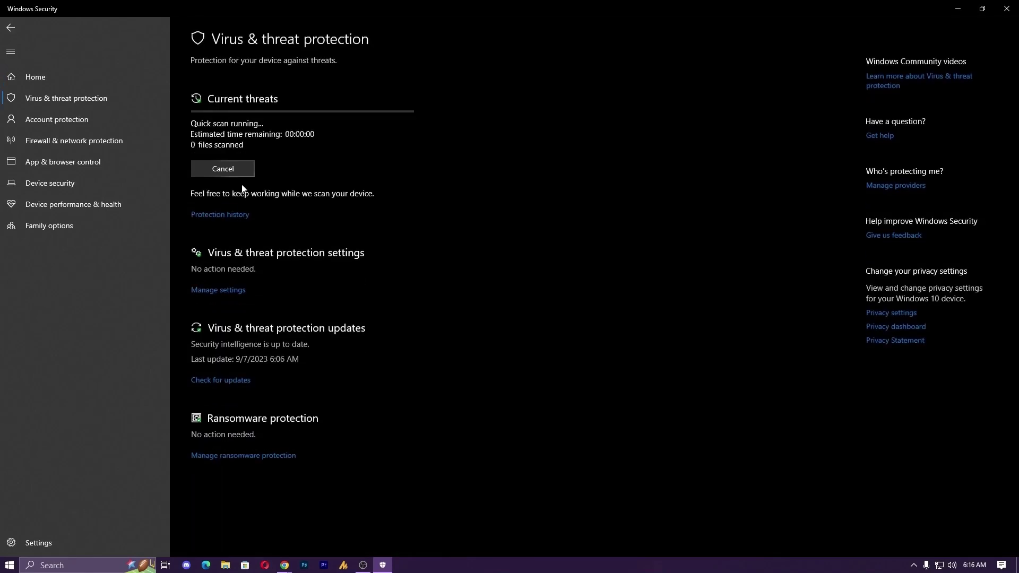